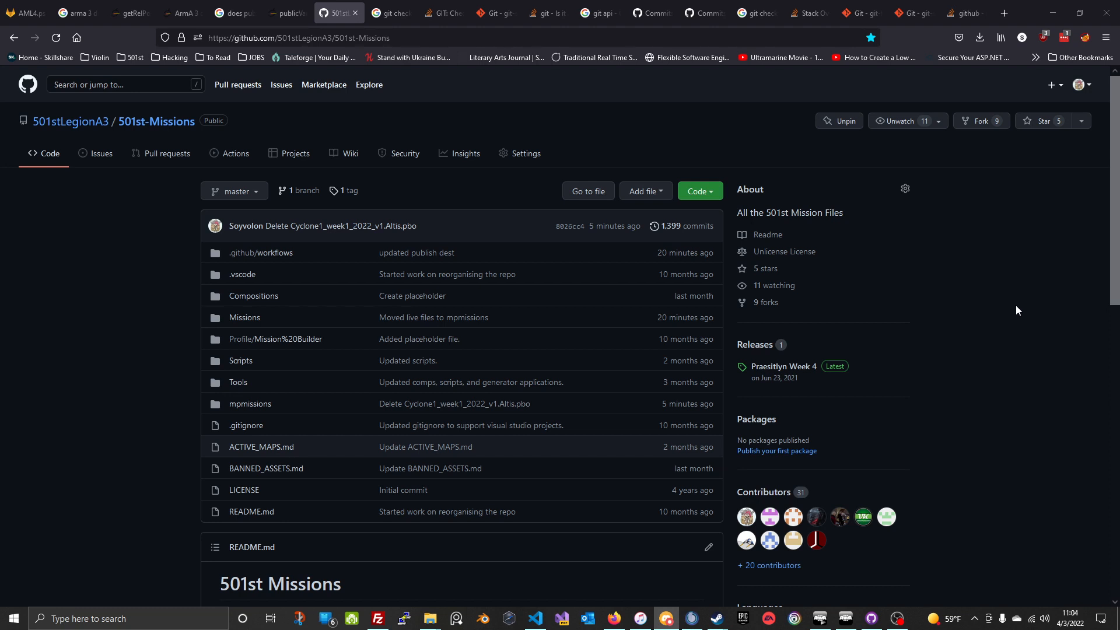
- Look through the mission files in the repository's mpmissions folder and return to the repository's main code page
left_click(251, 405)
scroll(618, 373, "down", 6)
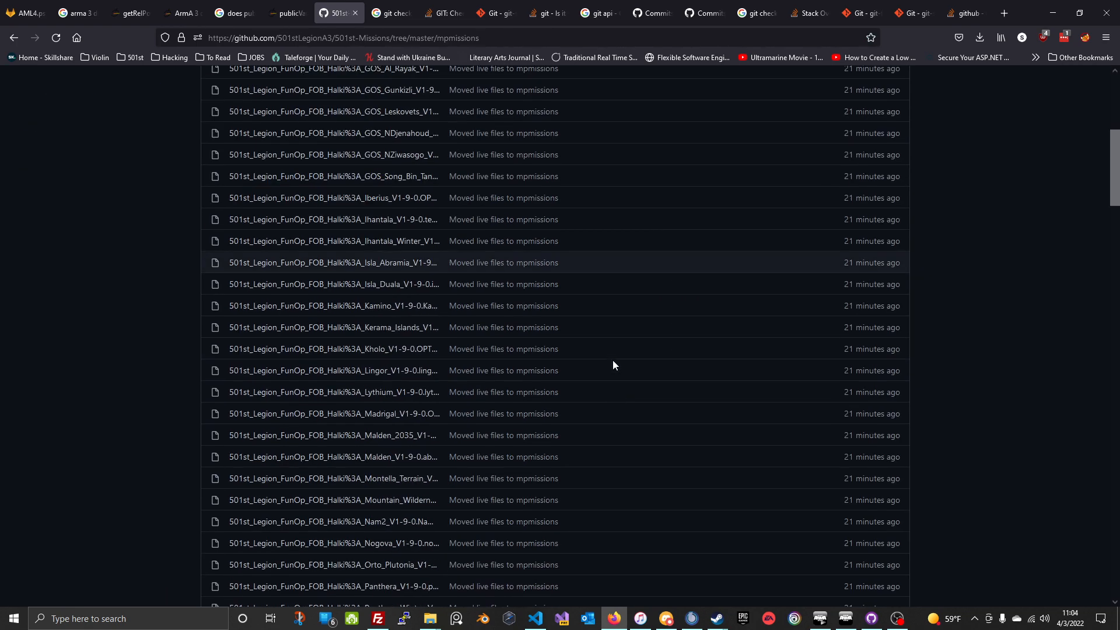
scroll(613, 365, "down", 20)
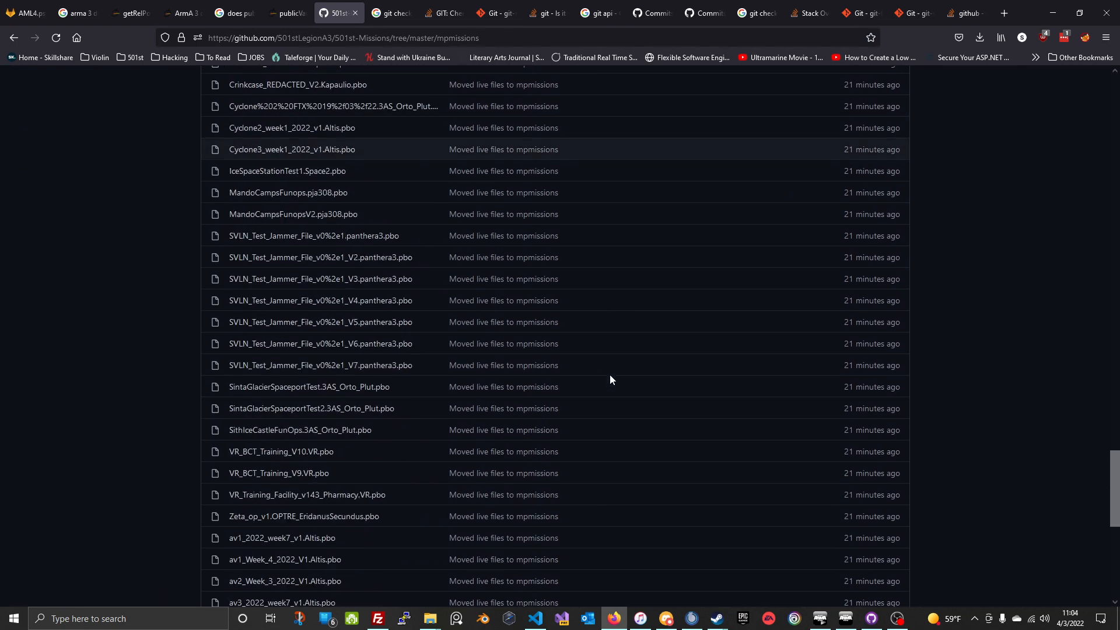
scroll(607, 385, "down", 8)
scroll(604, 391, "up", 20)
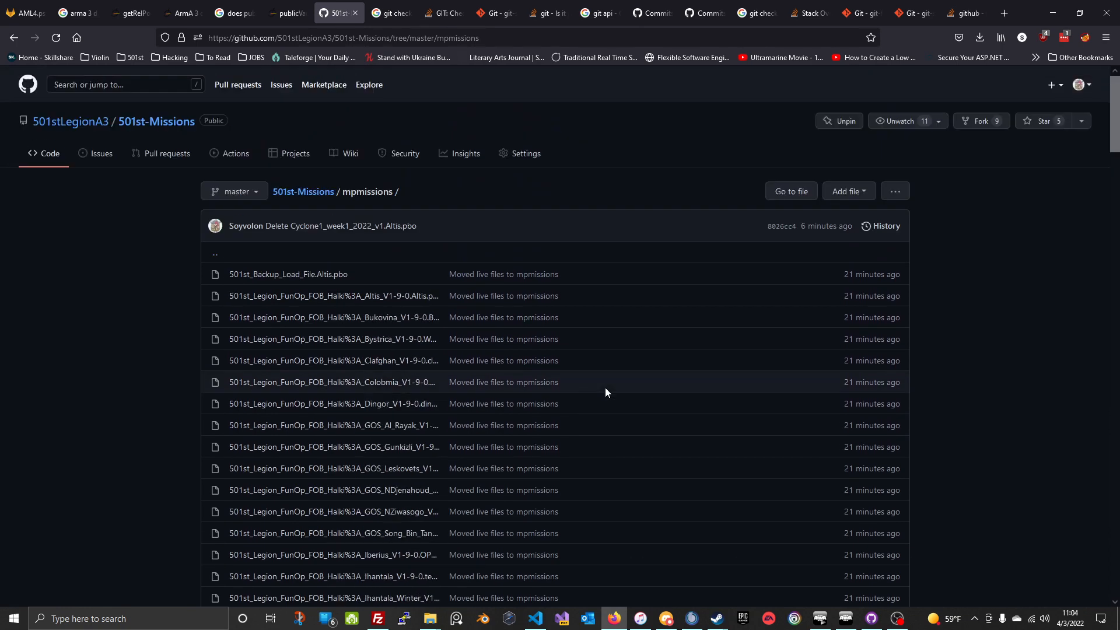
left_click(42, 160)
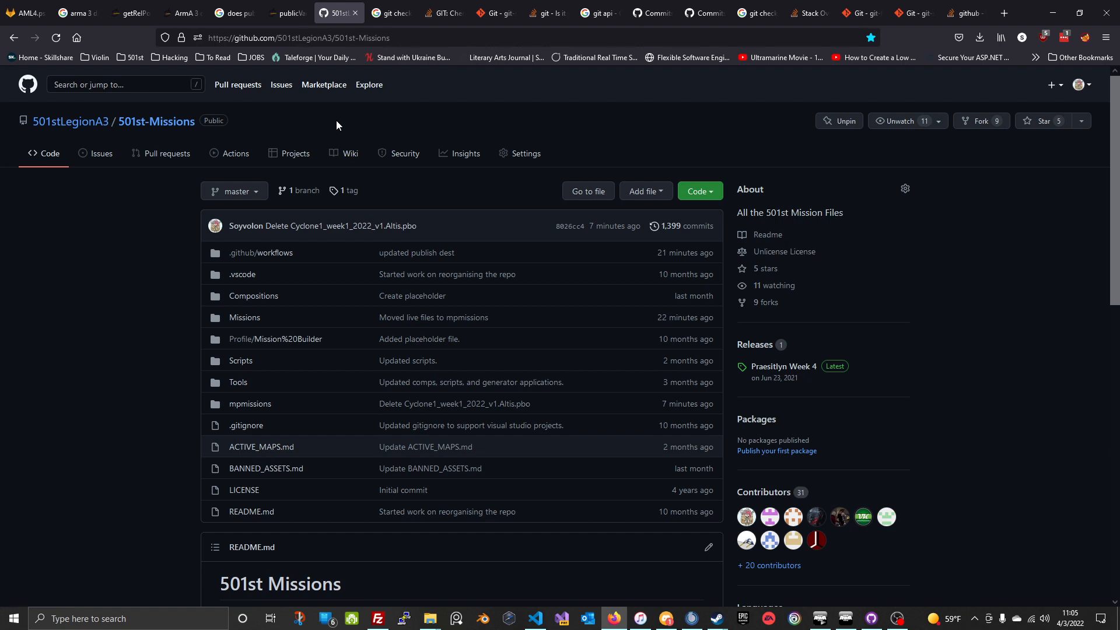
- Copy the HTTPS clone URL of the 501st-Missions repository
left_click(315, 37)
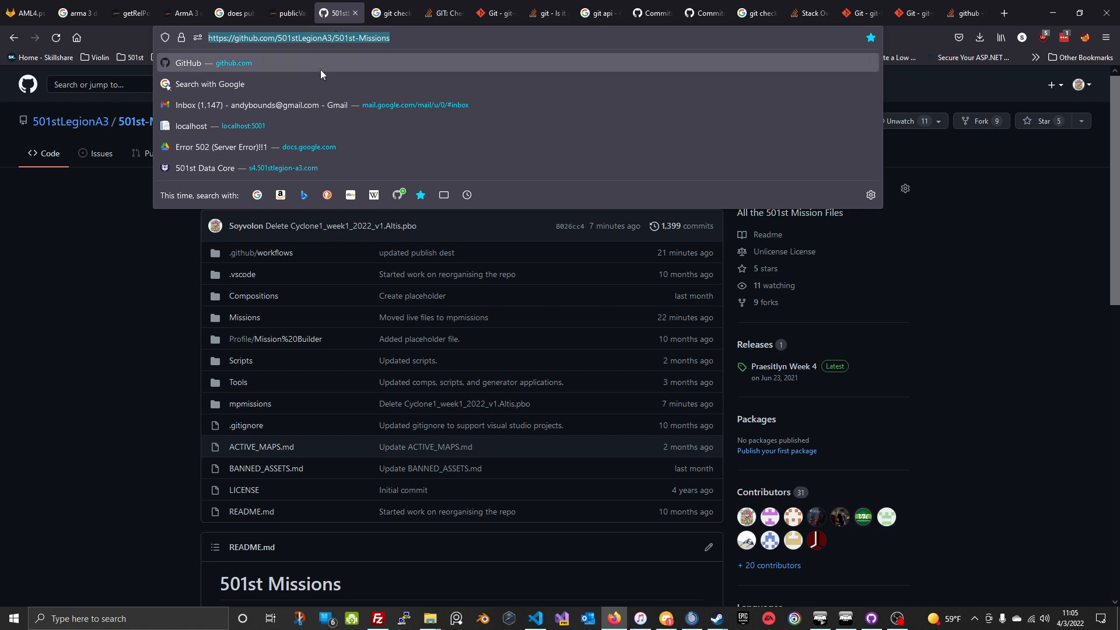
left_click(117, 282)
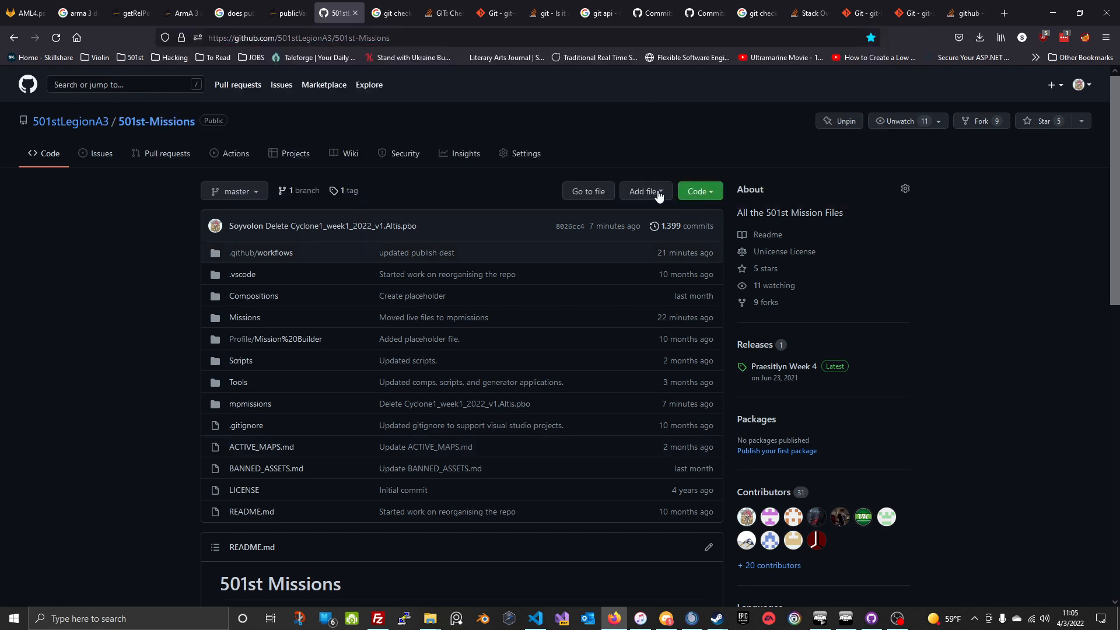
left_click(698, 192)
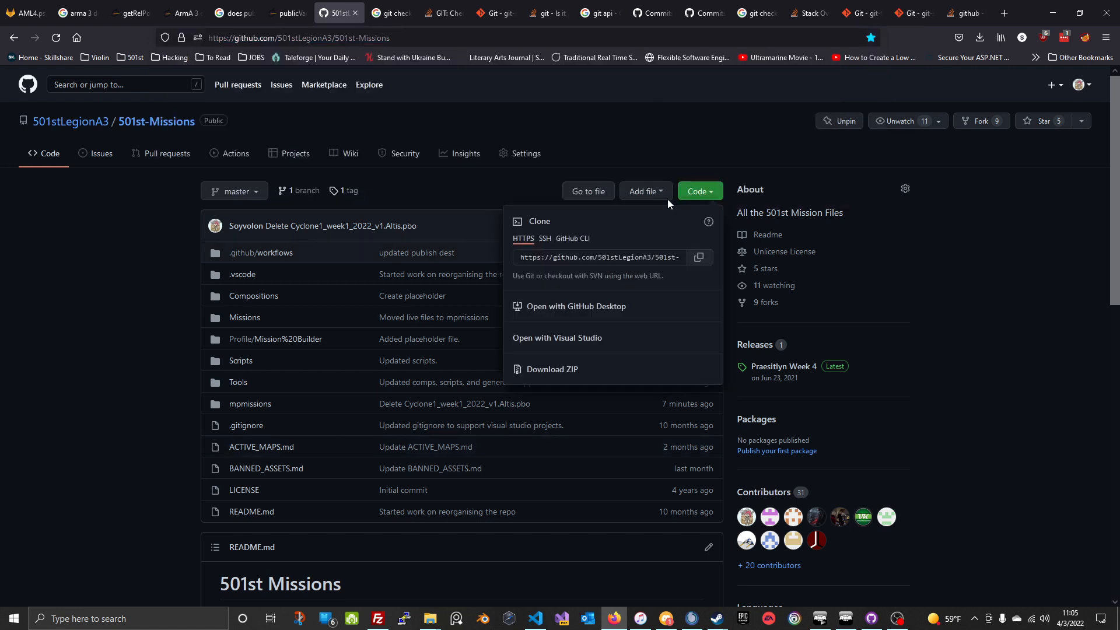
left_click(521, 257)
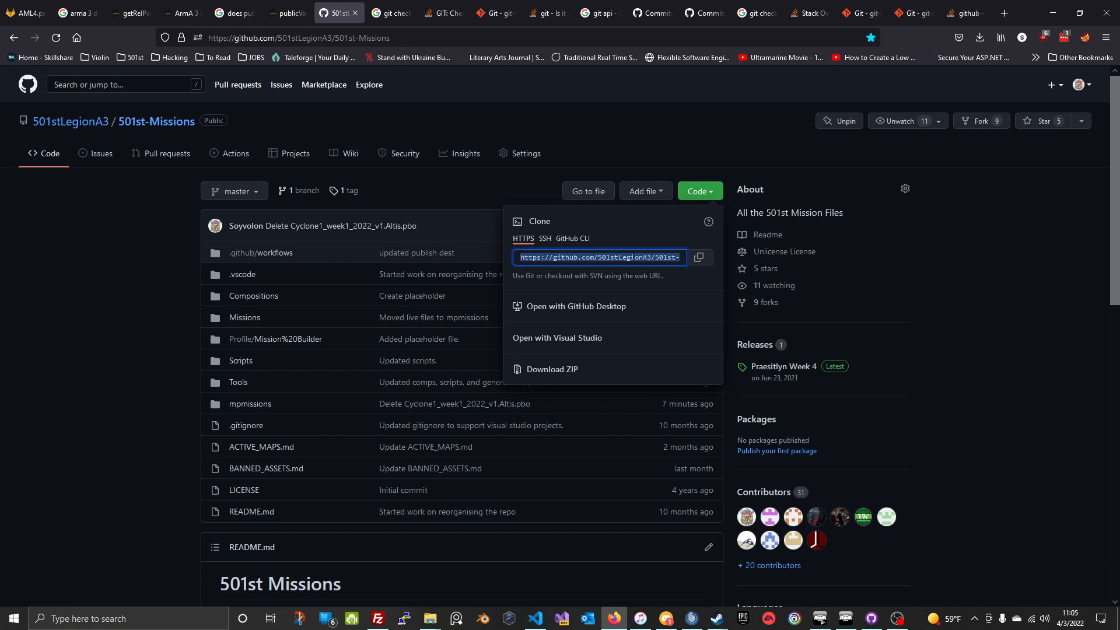
left_click(702, 258)
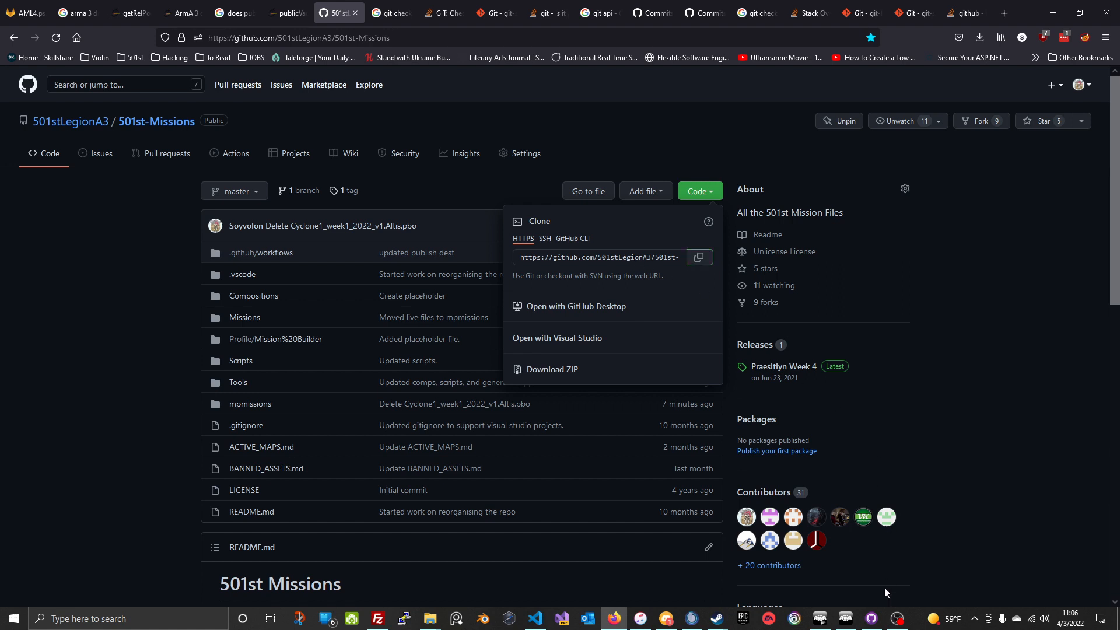
- Switch to GitHub Desktop, move its window fully into view and choose 501st-Missions as the current repository
left_click(871, 618)
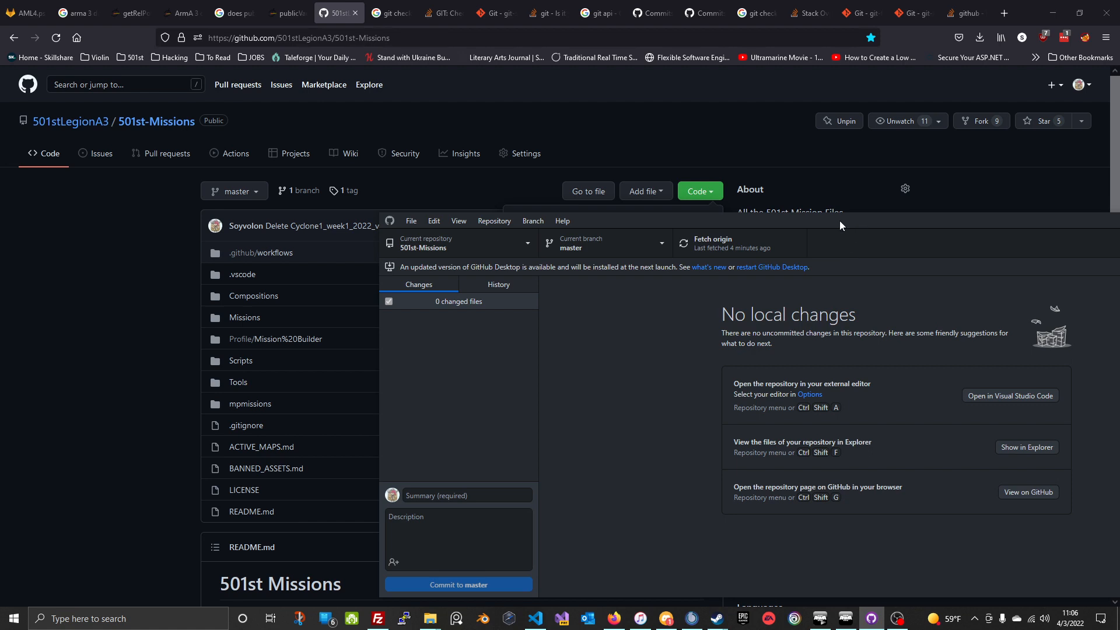
left_click_drag(838, 220, 519, 160)
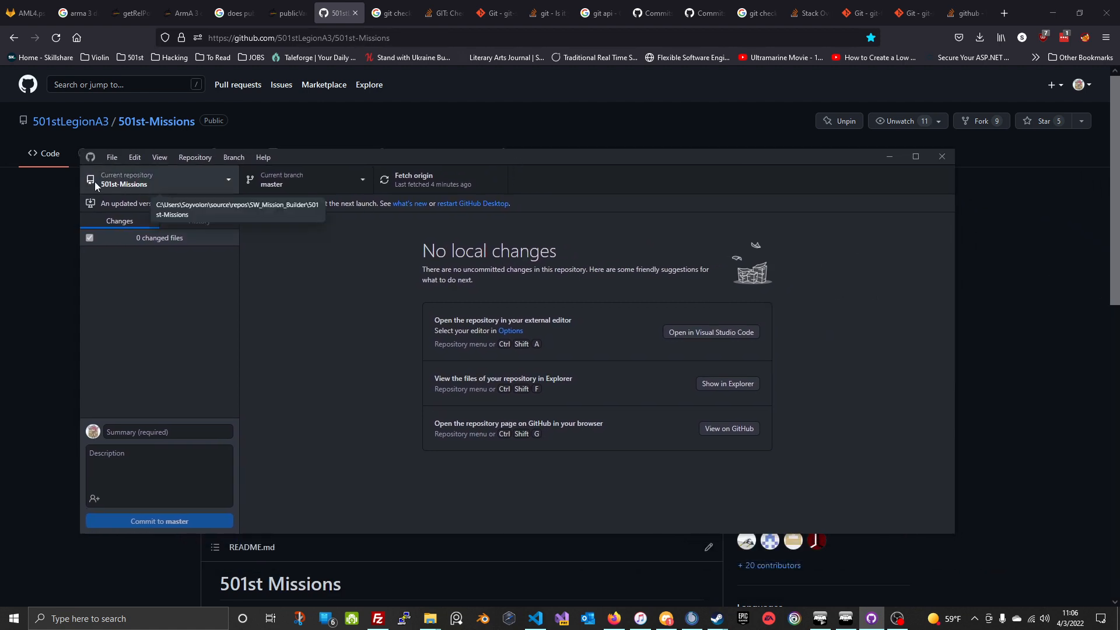
left_click(223, 182)
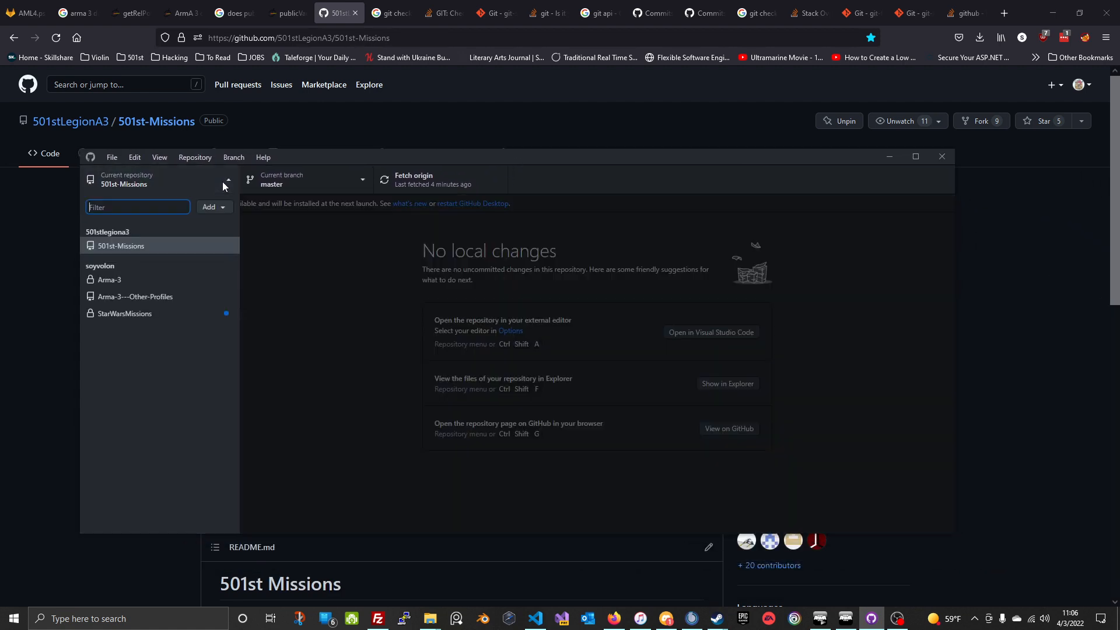
left_click(117, 247)
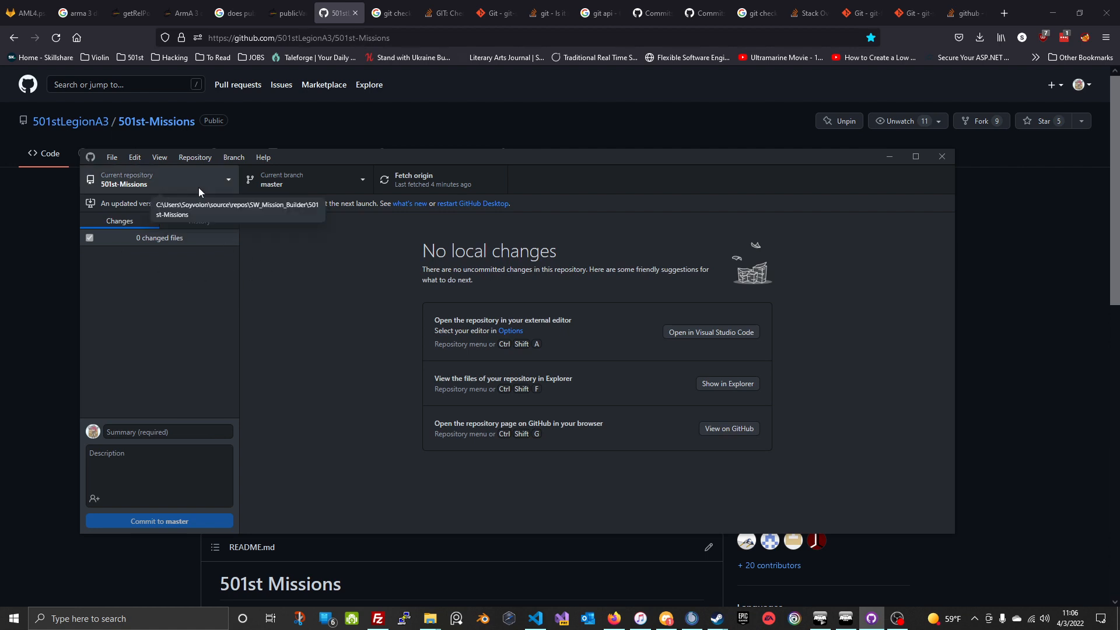
- Open the repository settings and examine the URL of the primary remote repository (origin)
left_click(195, 157)
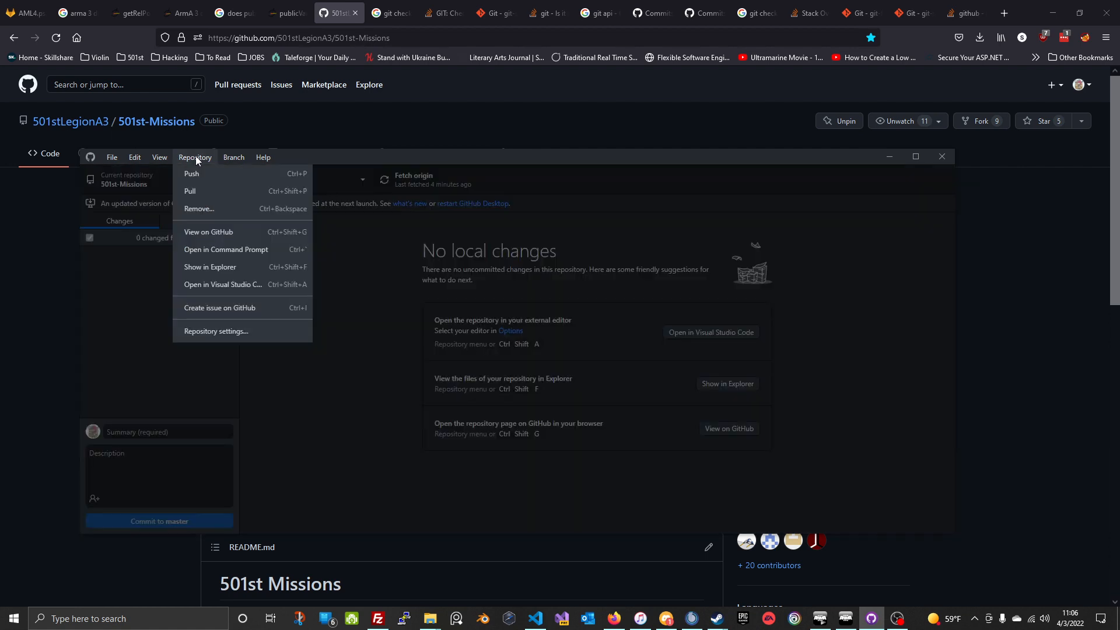
left_click(268, 330)
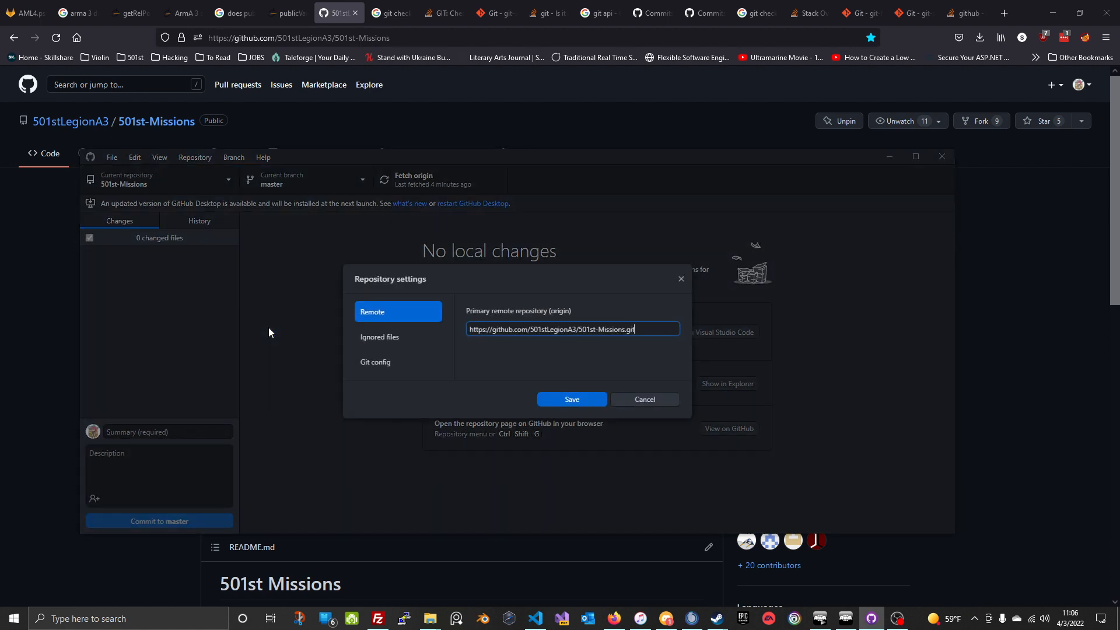
double_click(531, 330)
left_click(368, 313)
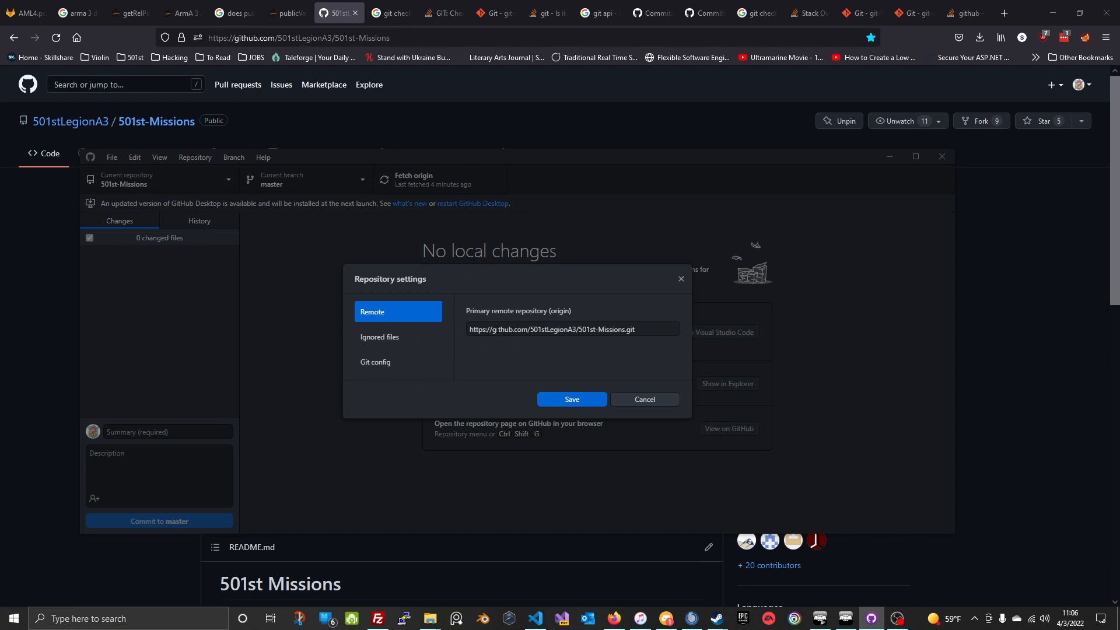
left_click_drag(470, 331, 643, 331)
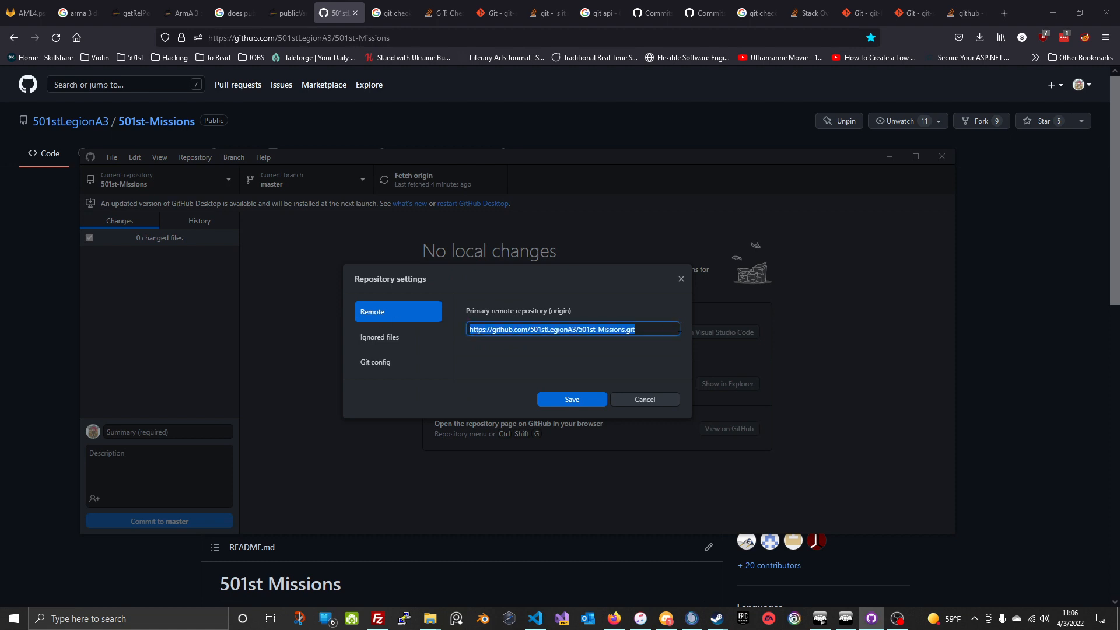
left_click(654, 332)
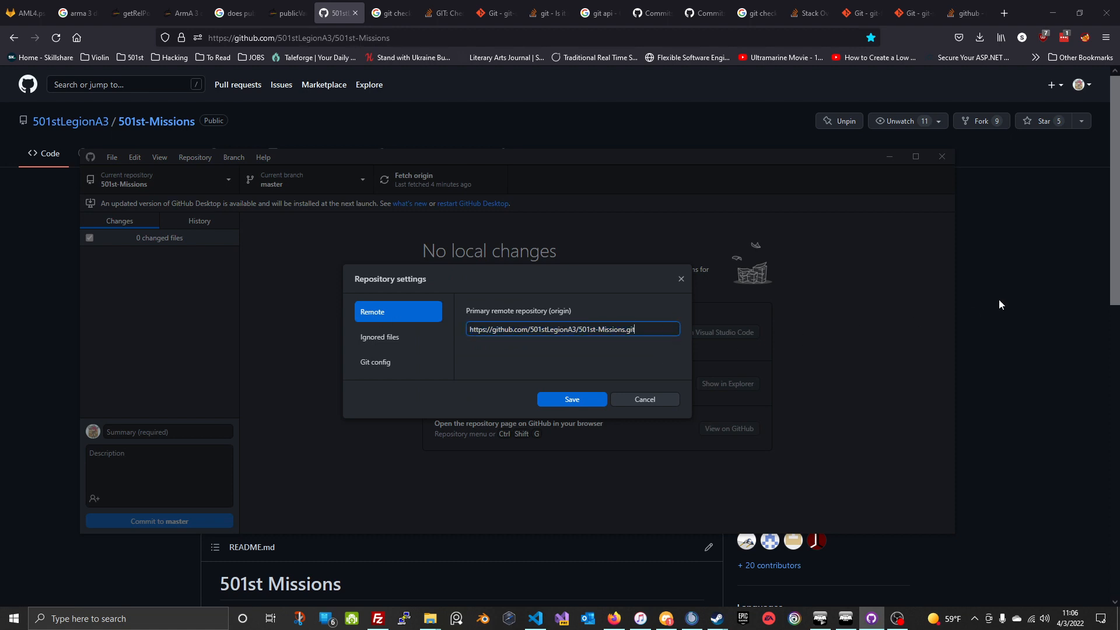
- Recheck the clone options on the GitHub page, save the repository settings in GitHub Desktop and return to the browser
left_click(997, 259)
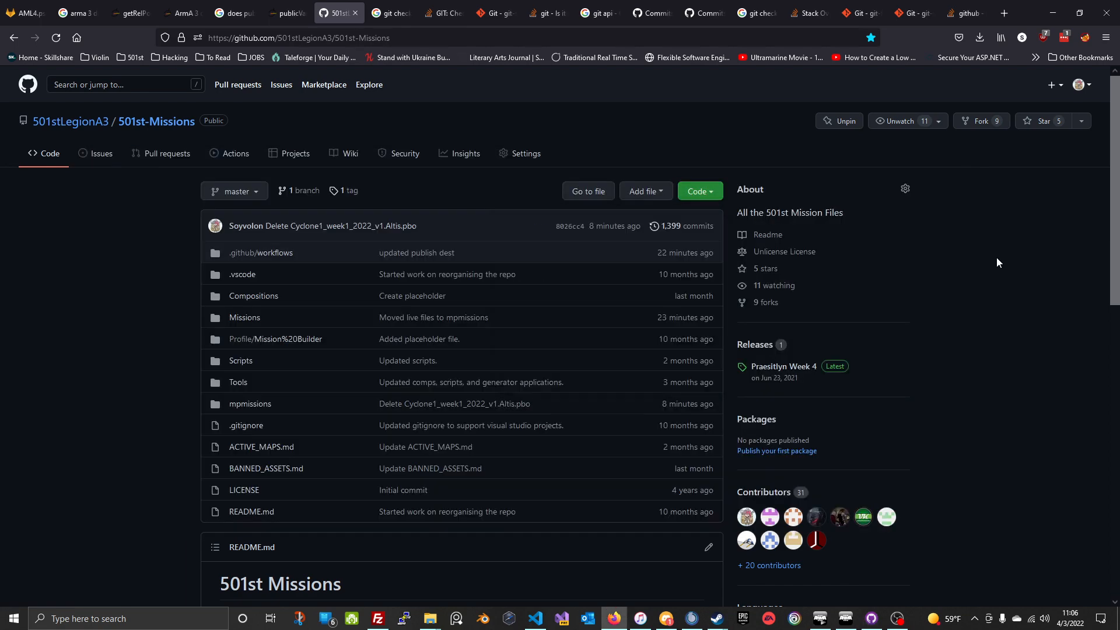
left_click(701, 192)
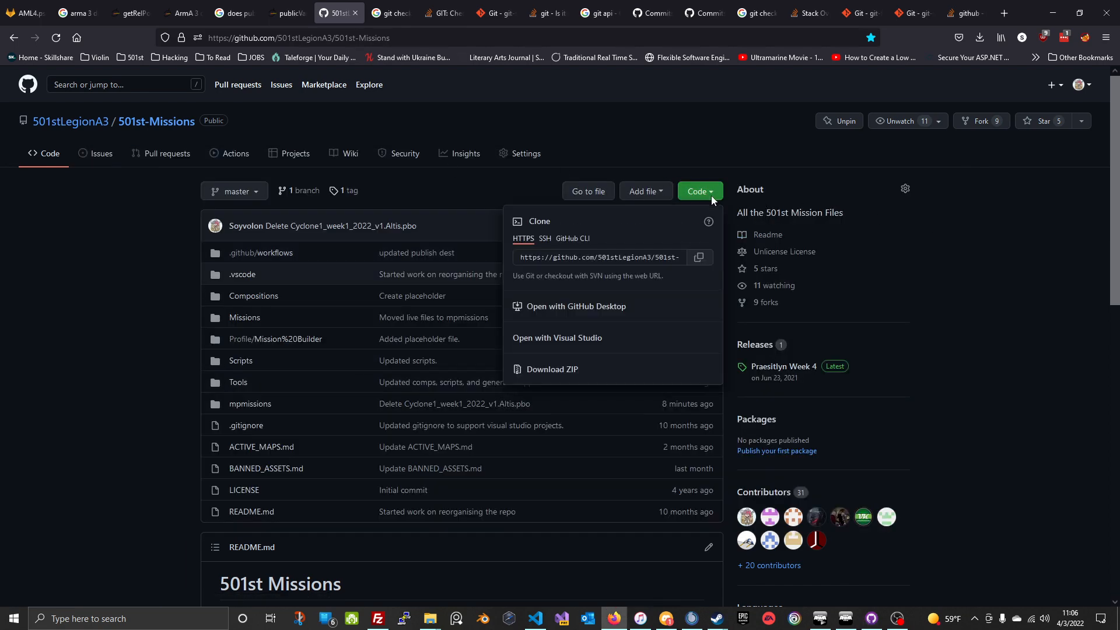
left_click(871, 618)
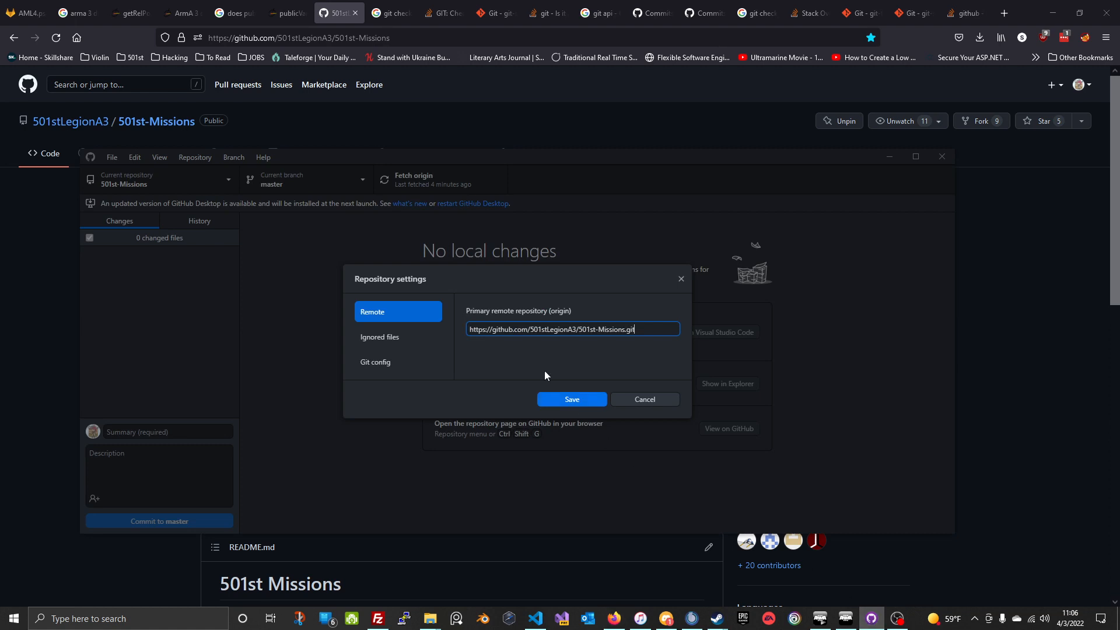
left_click(573, 400)
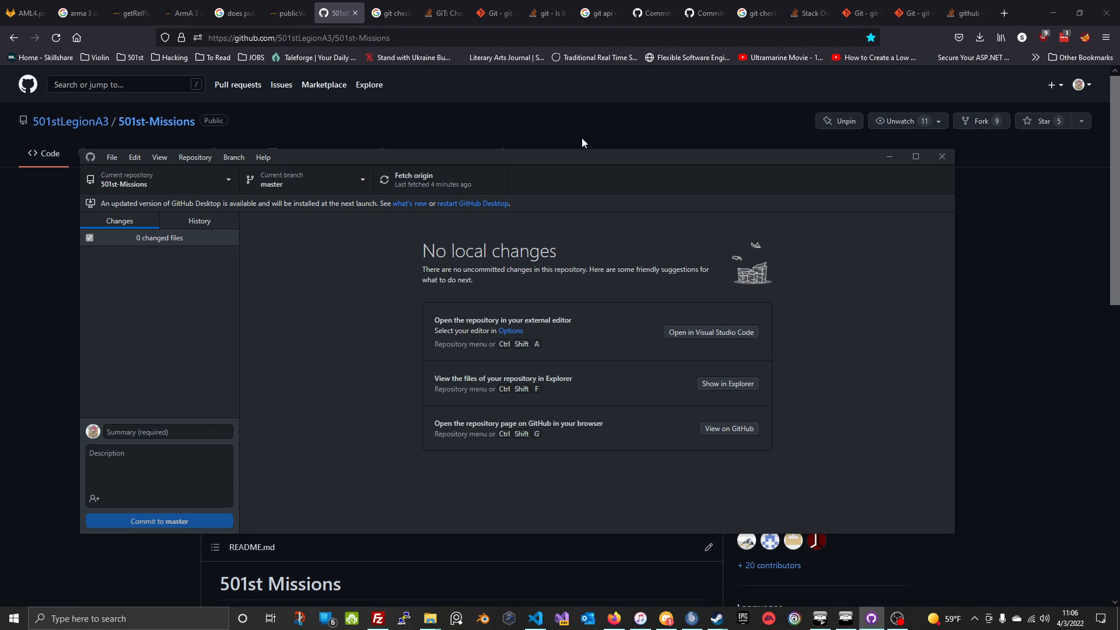
left_click(42, 343)
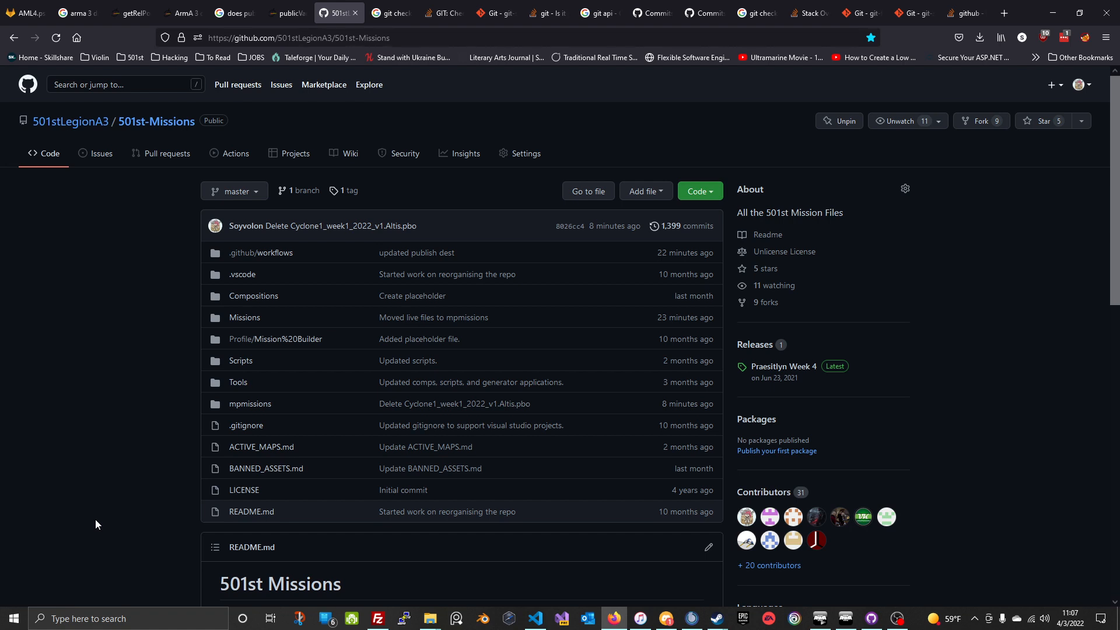
- Show the local 501st-Missions repository in File Explorer from GitHub Desktop and move the Explorer window fully into view
left_click(871, 619)
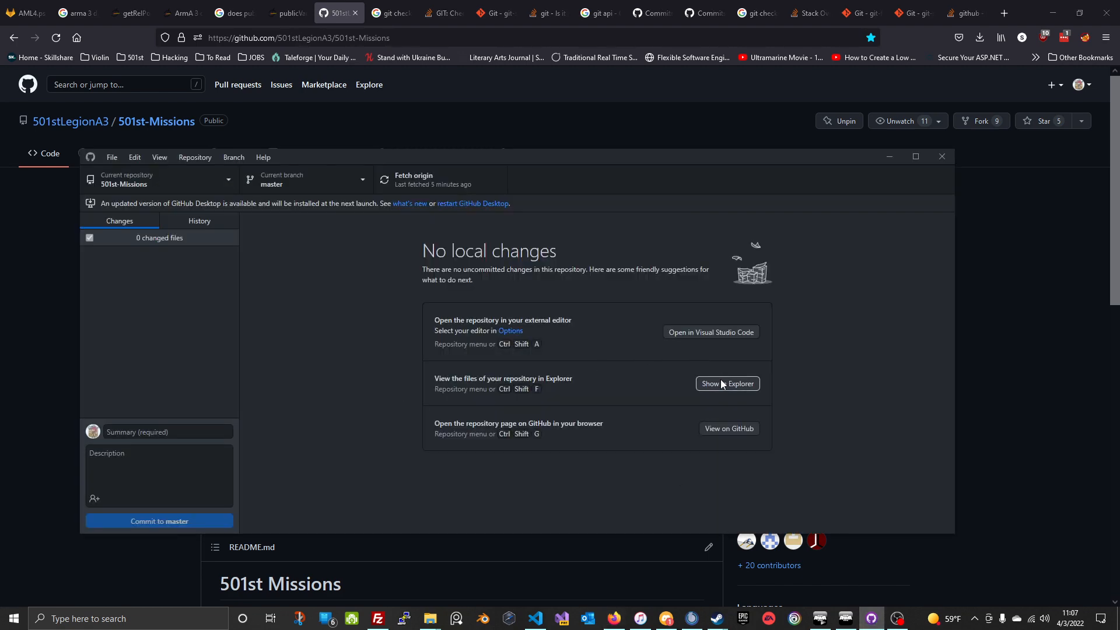
left_click(752, 384)
left_click_drag(821, 331, 457, 77)
left_click_drag(455, 471, 455, 471)
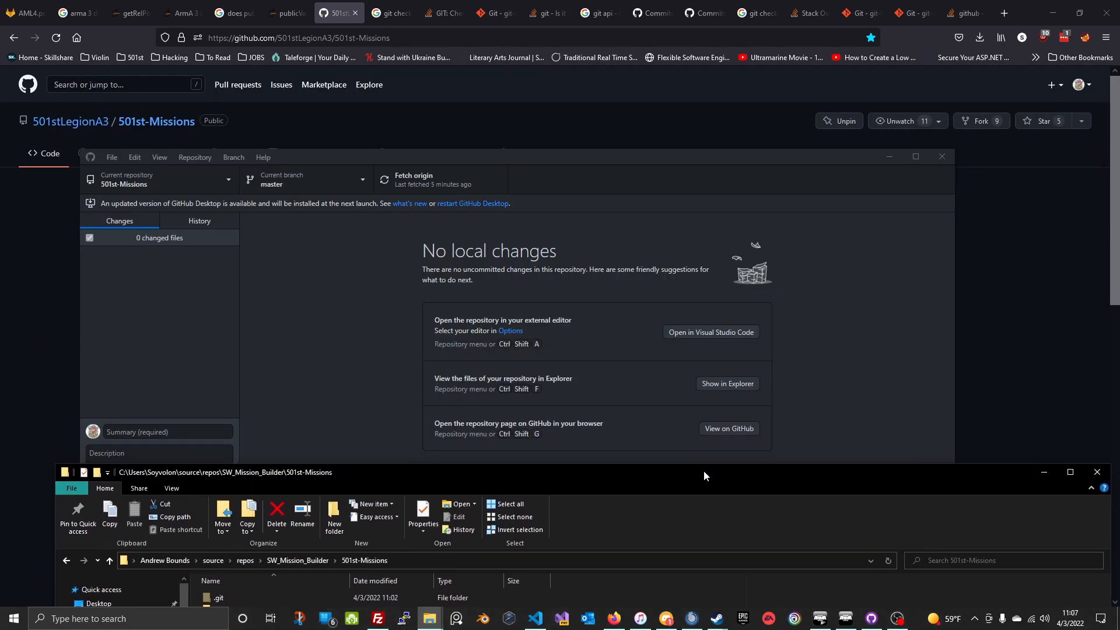
left_click_drag(505, 468, 463, 88)
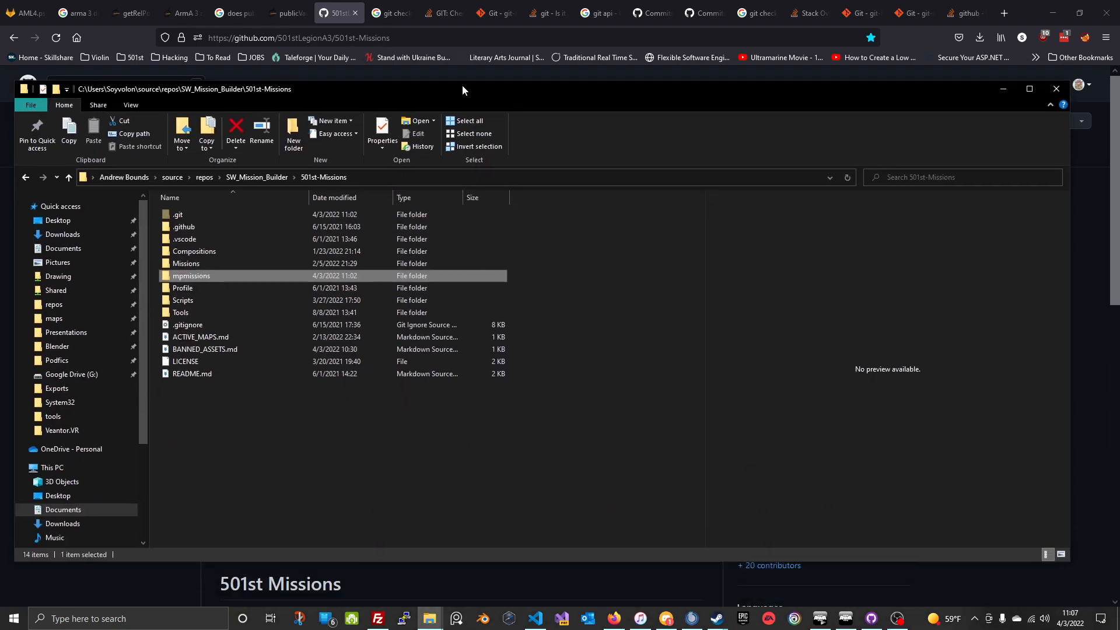
left_click(250, 521)
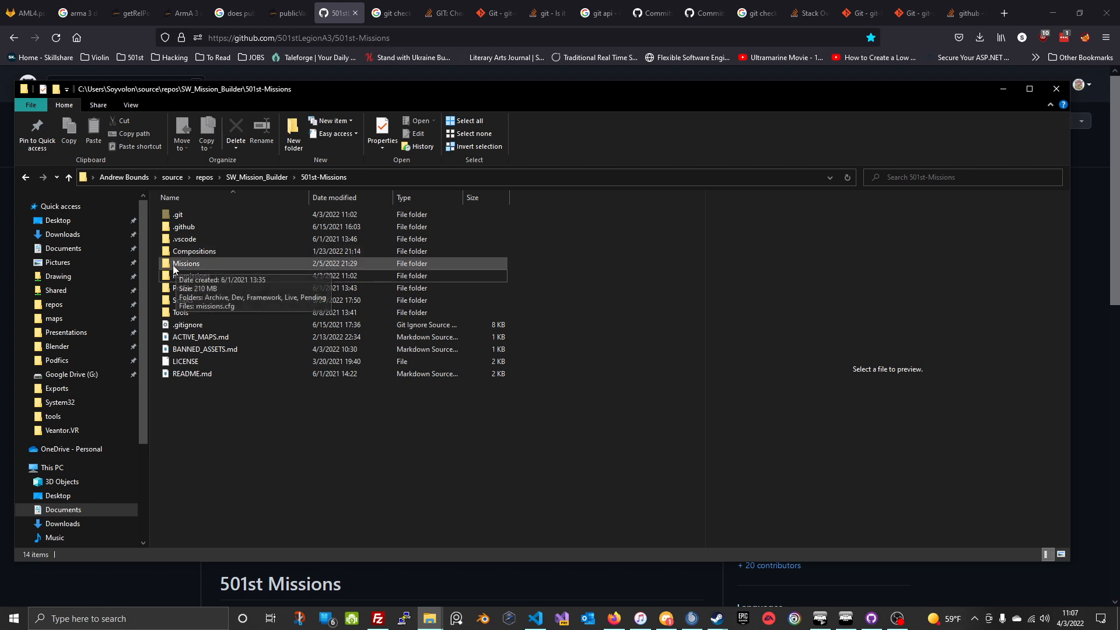
- Open the Pending folder inside the local repository's Missions folder
left_click(217, 266)
double_click(505, 263)
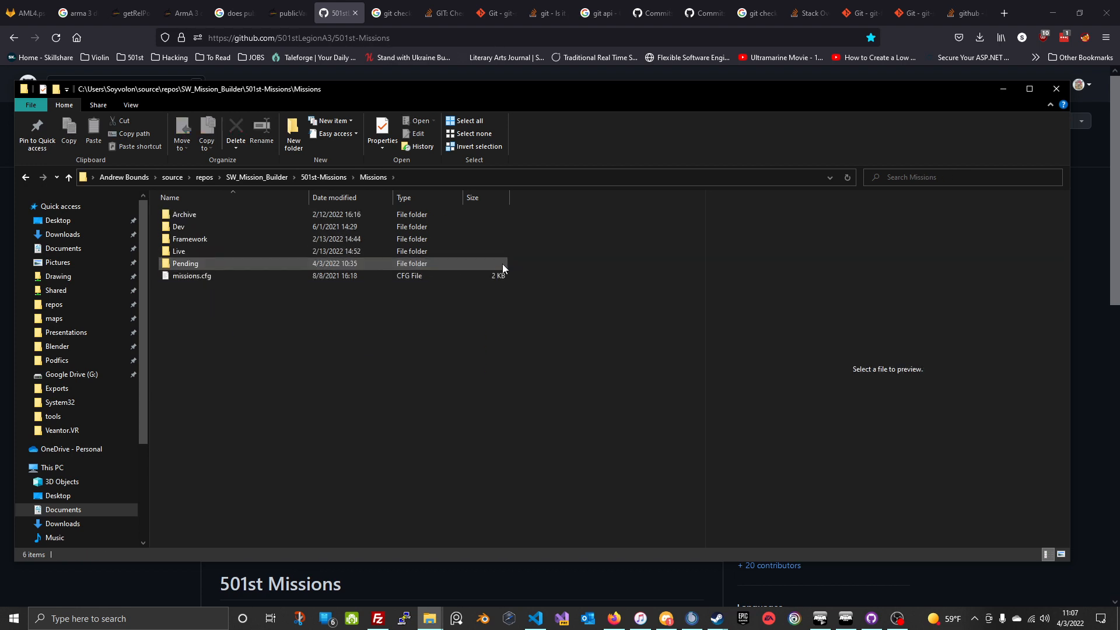
double_click(496, 264)
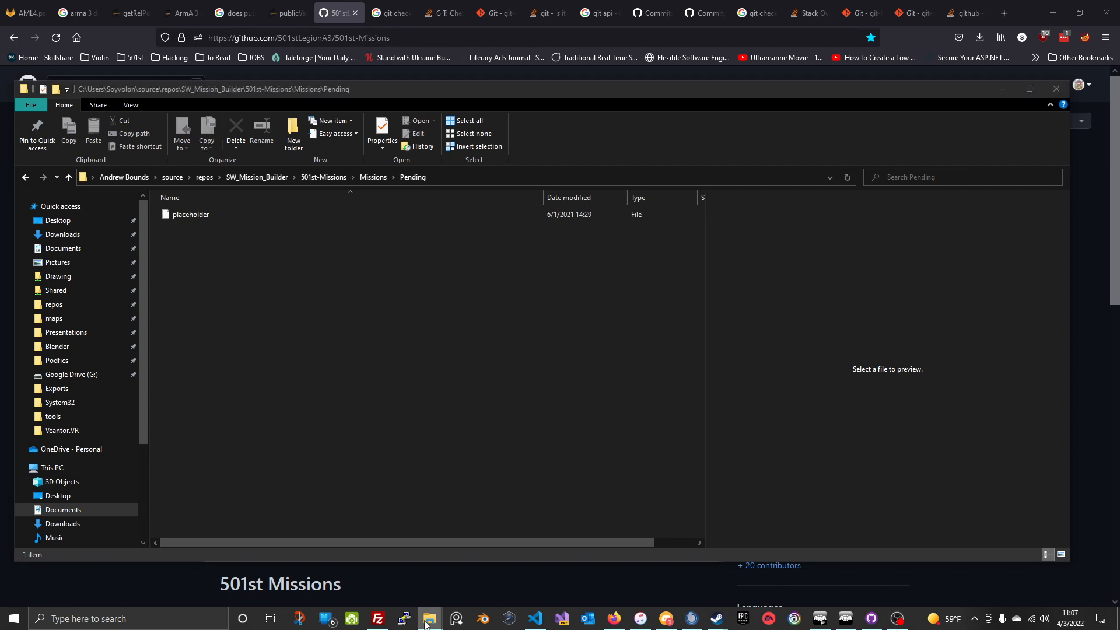
- Bring forward the second File Explorer window showing mpmissions and move it clear of the Pending folder's file list
mouse_move(430, 618)
left_click(489, 580)
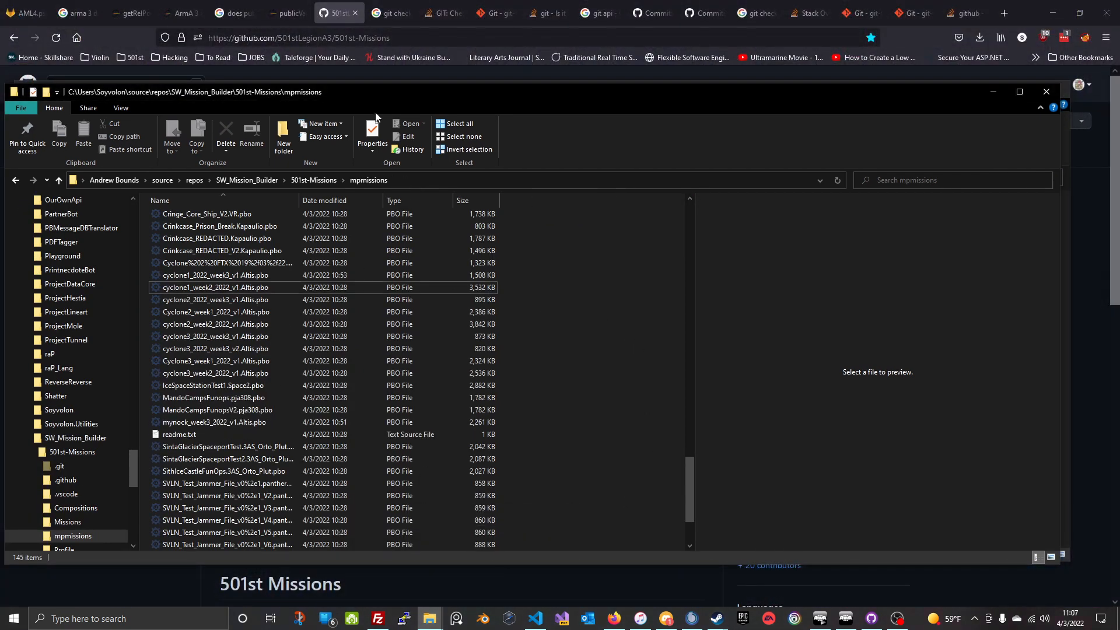
left_click_drag(362, 97, 737, 139)
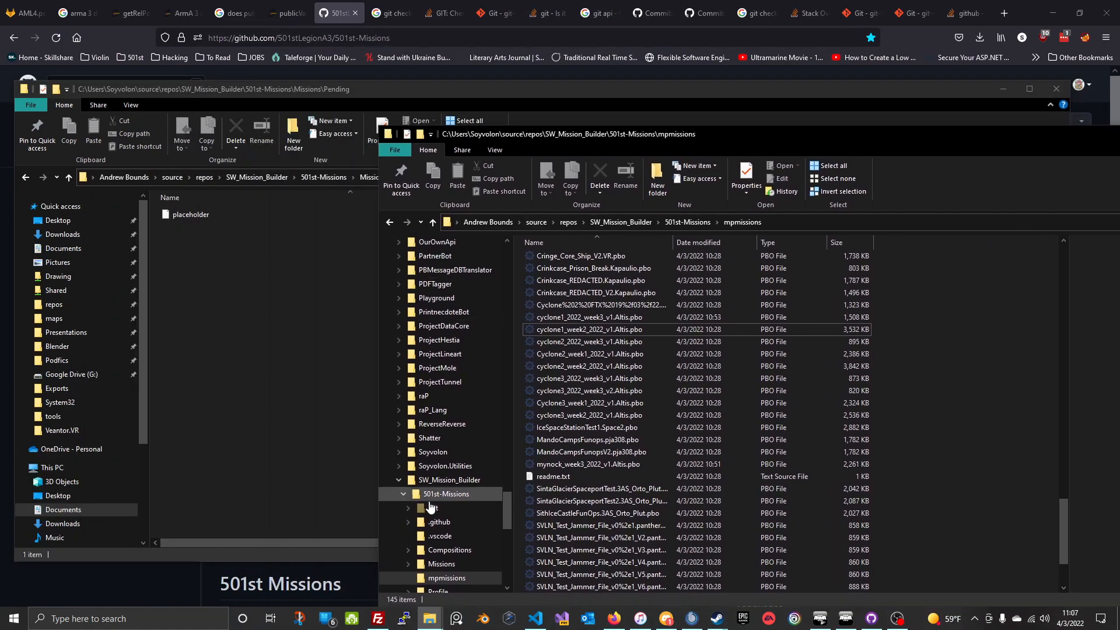
- In the second Explorer window, open the mpmissions folder of the player profile under Documents\Arma 3 - Other Profiles
scroll(515, 479, "up", 8)
left_click_drag(505, 471, 507, 237)
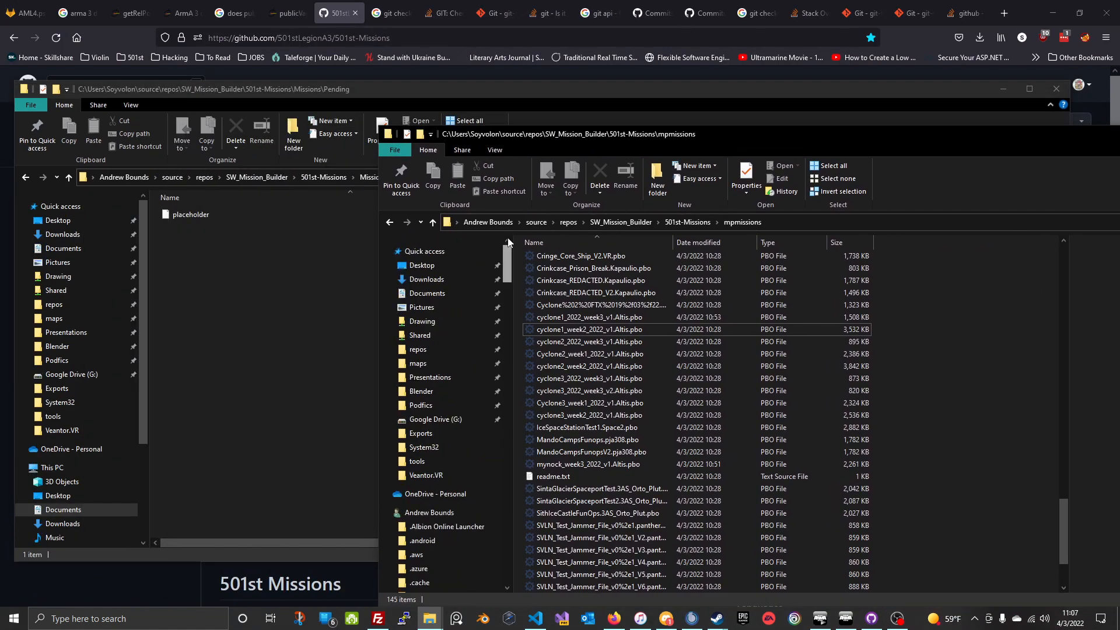
left_click(400, 297)
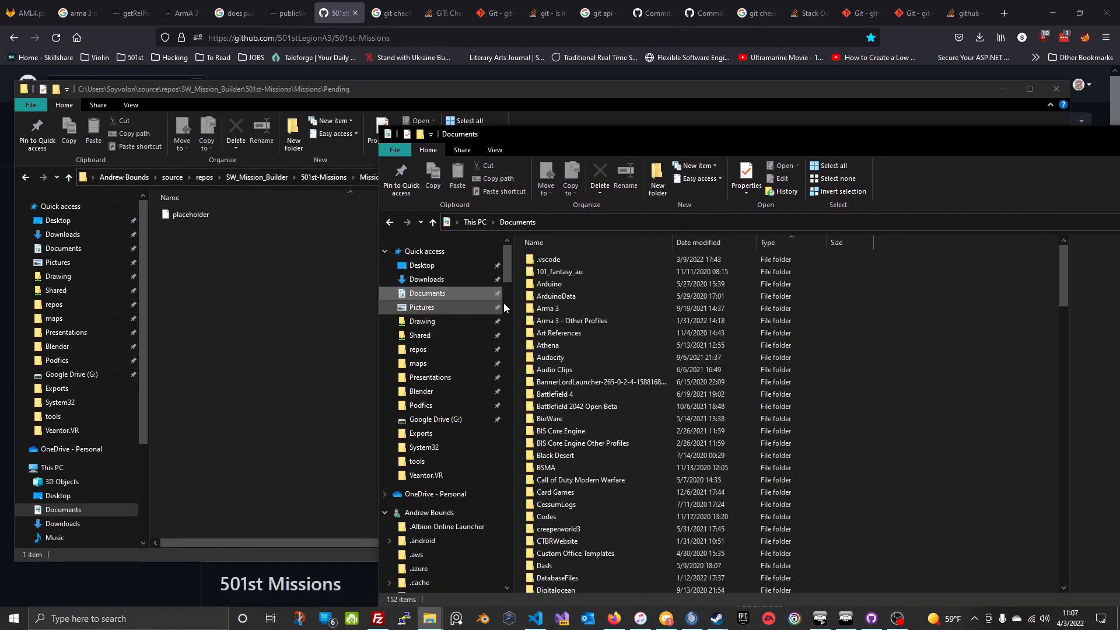
double_click(573, 318)
double_click(579, 284)
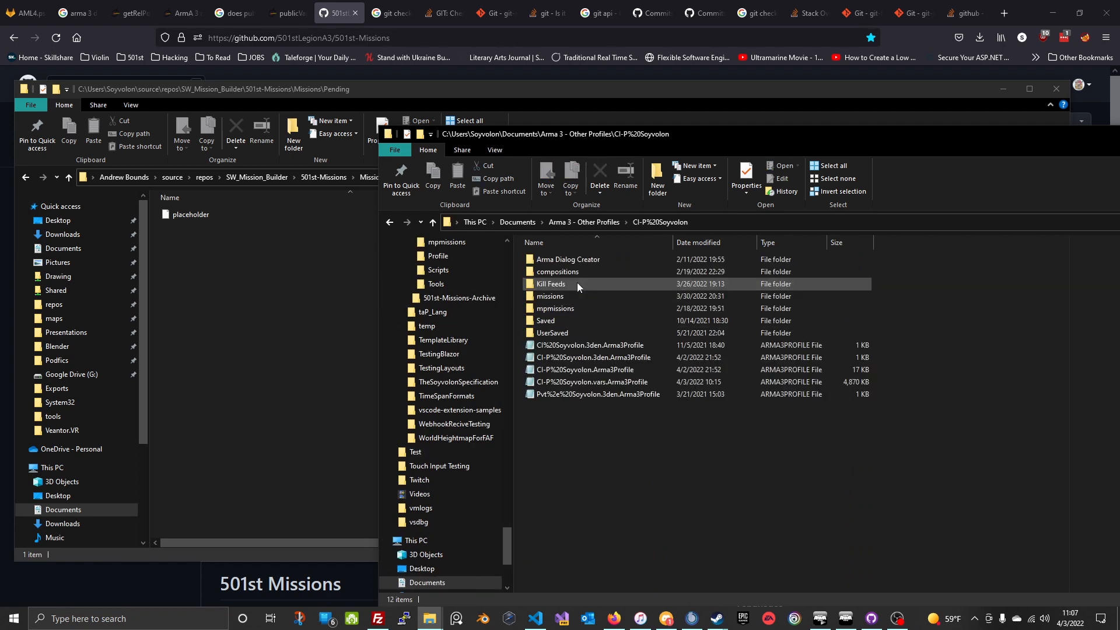
double_click(559, 306)
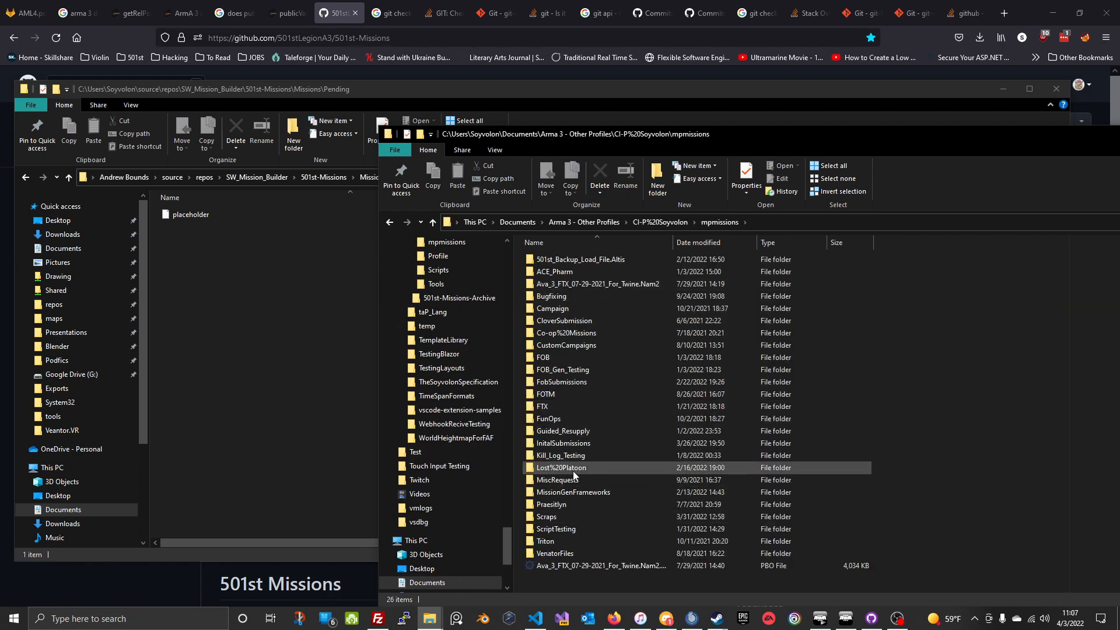
- Copy the FOB.VR mission folder from InitalSubmissions\Radar into the repository's Pending folder using TeraCopy
double_click(565, 443)
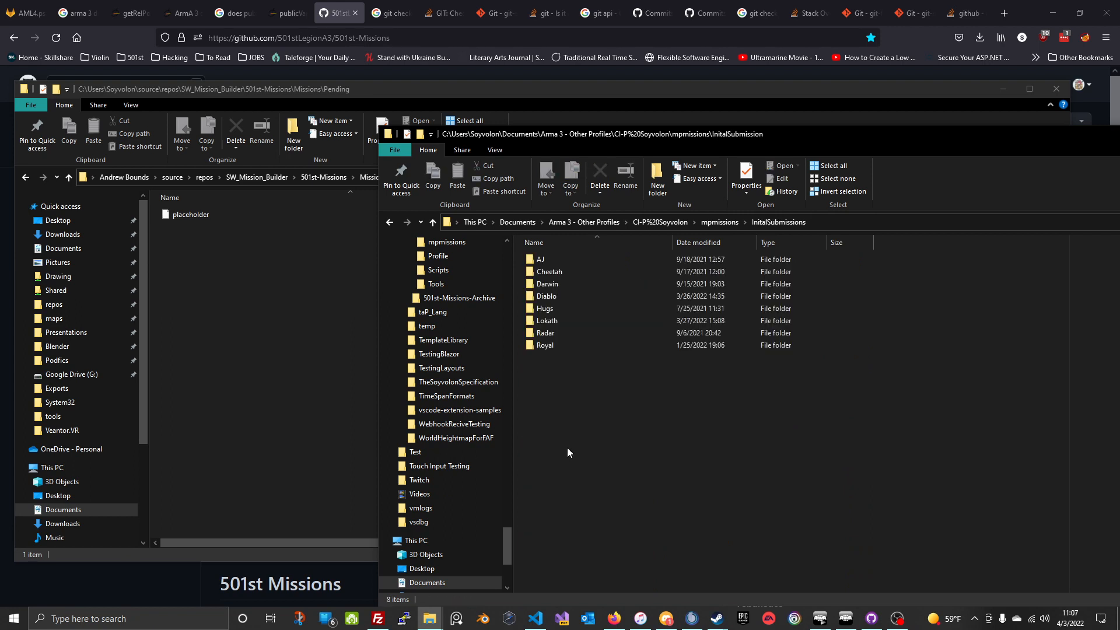
double_click(551, 333)
left_click(556, 259)
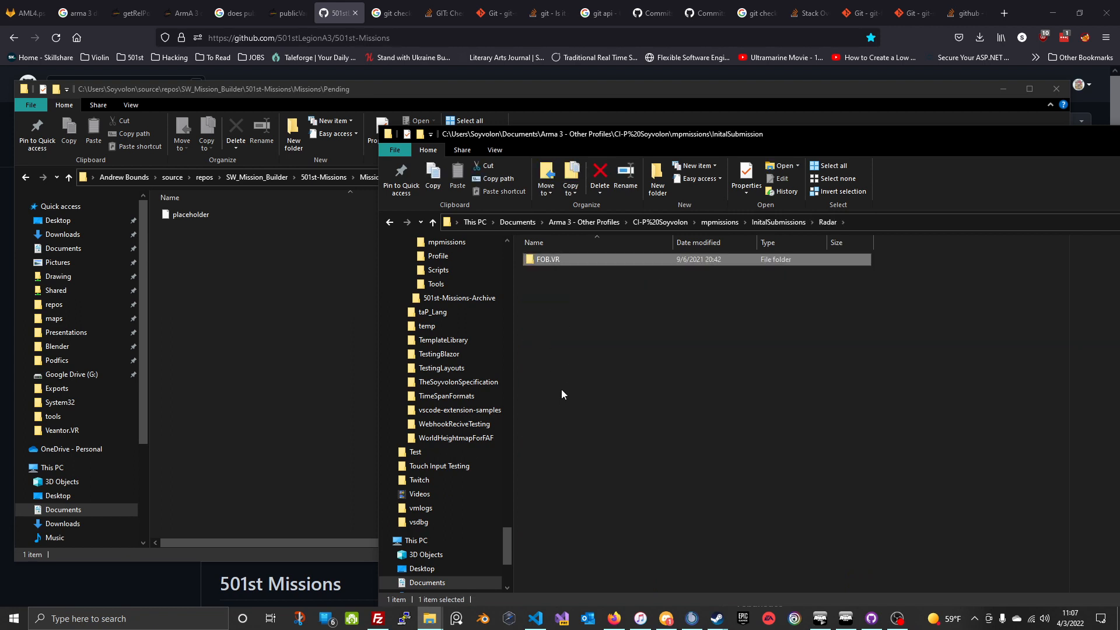
key("ctrl+c")
left_click(229, 267)
key("ctrl+v")
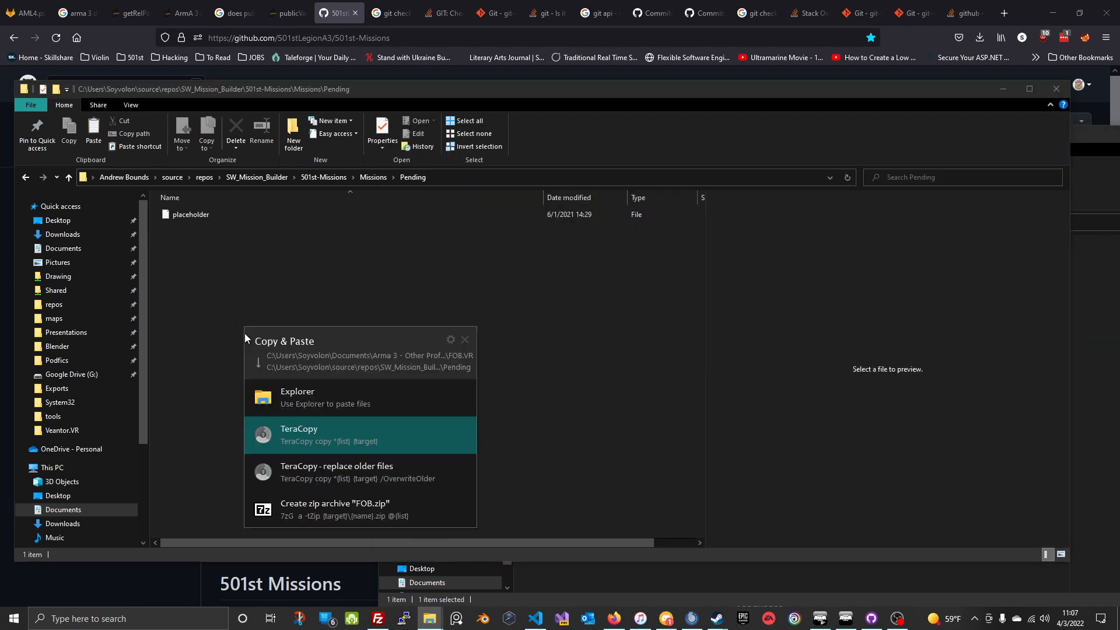
left_click(289, 435)
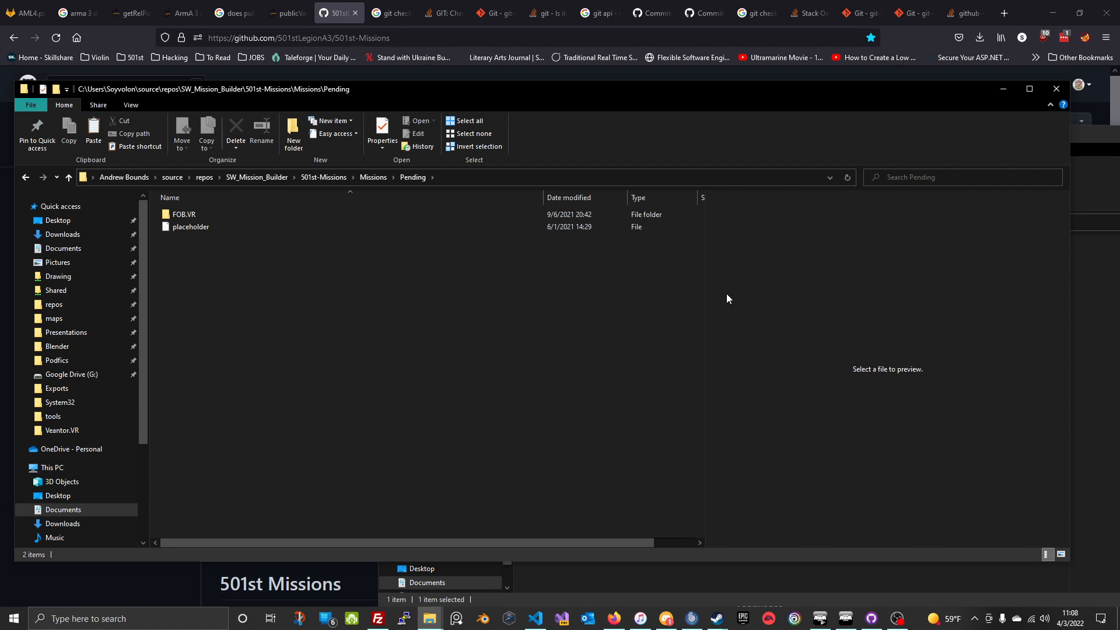
- Open the copied FOB.VR folder, look at its mission.sqm file, and return to the Pending folder
left_click(210, 214)
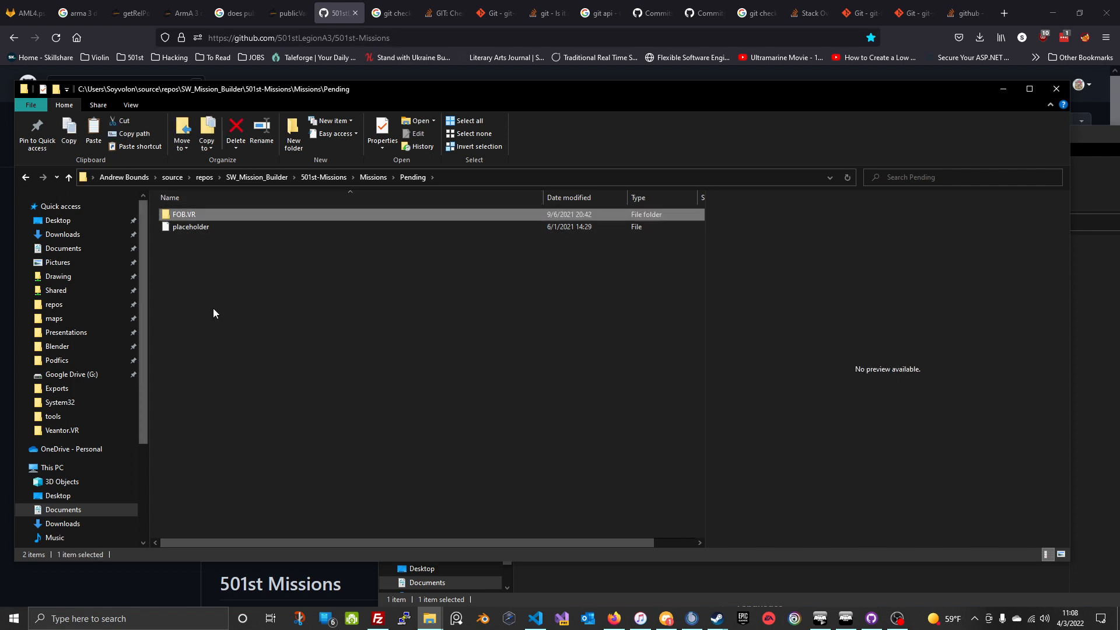
double_click(518, 218)
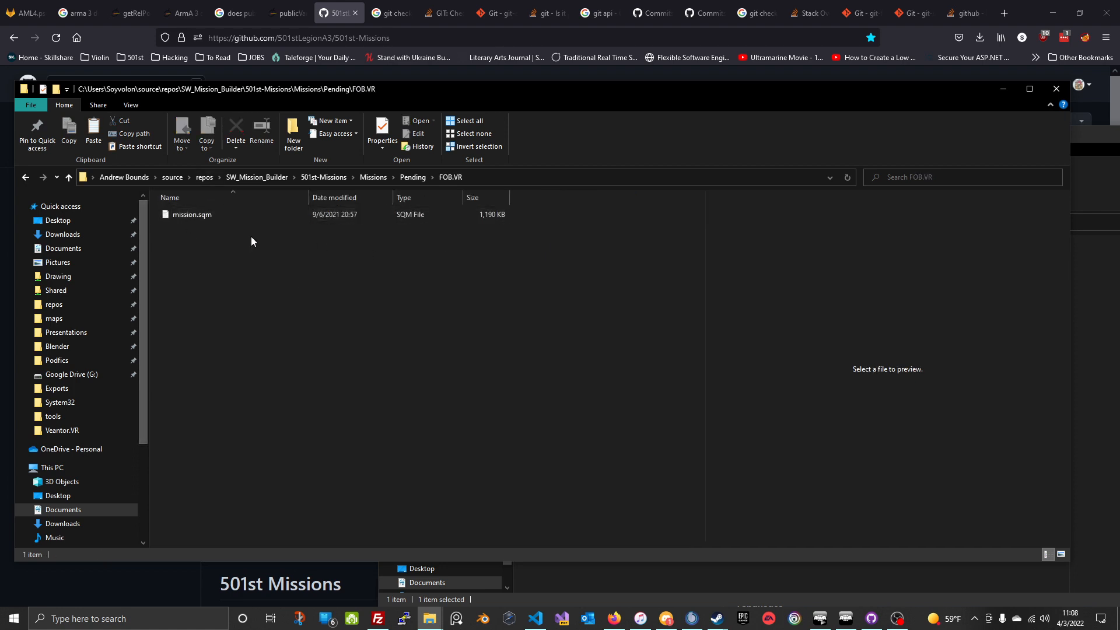
left_click(238, 215)
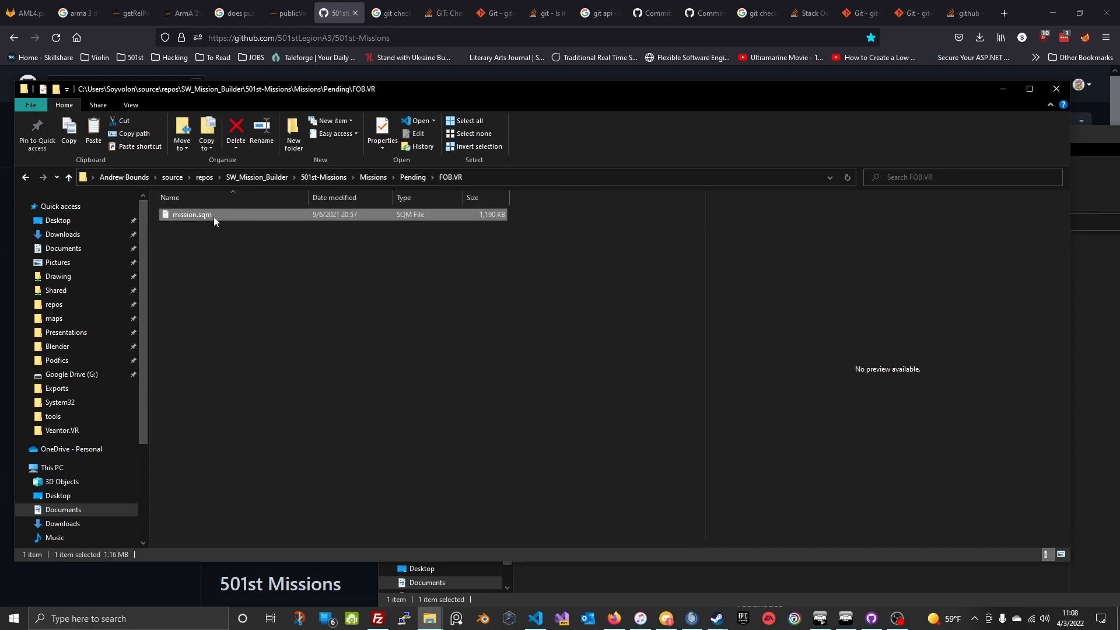
left_click(403, 177)
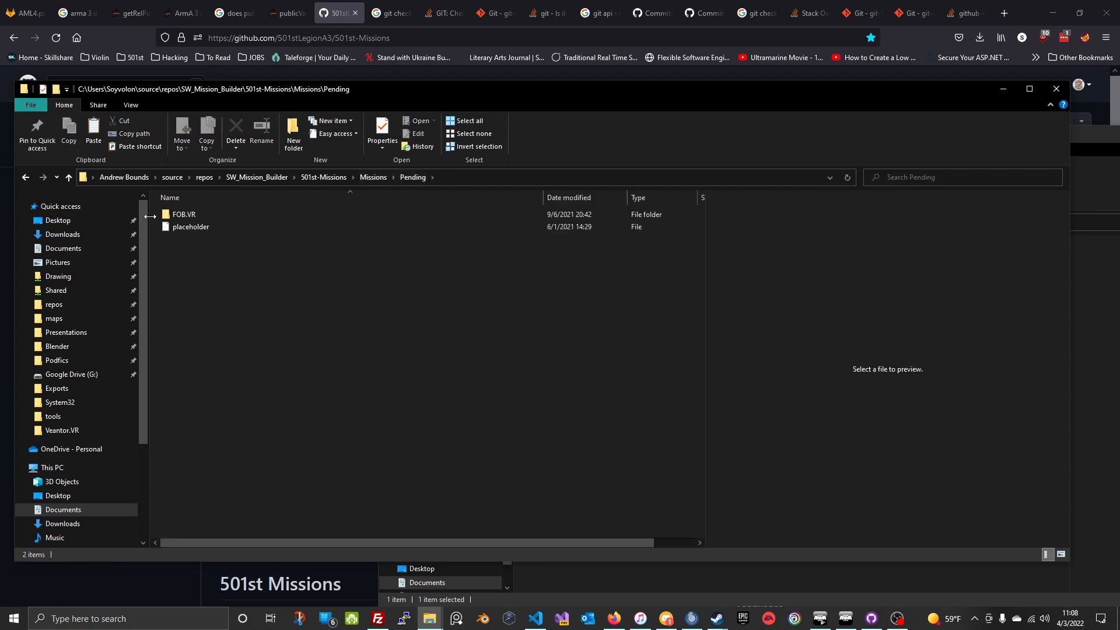
- Point out FOB.VR in the Pending folder, view its contents again, and go back to Pending
left_click(181, 215)
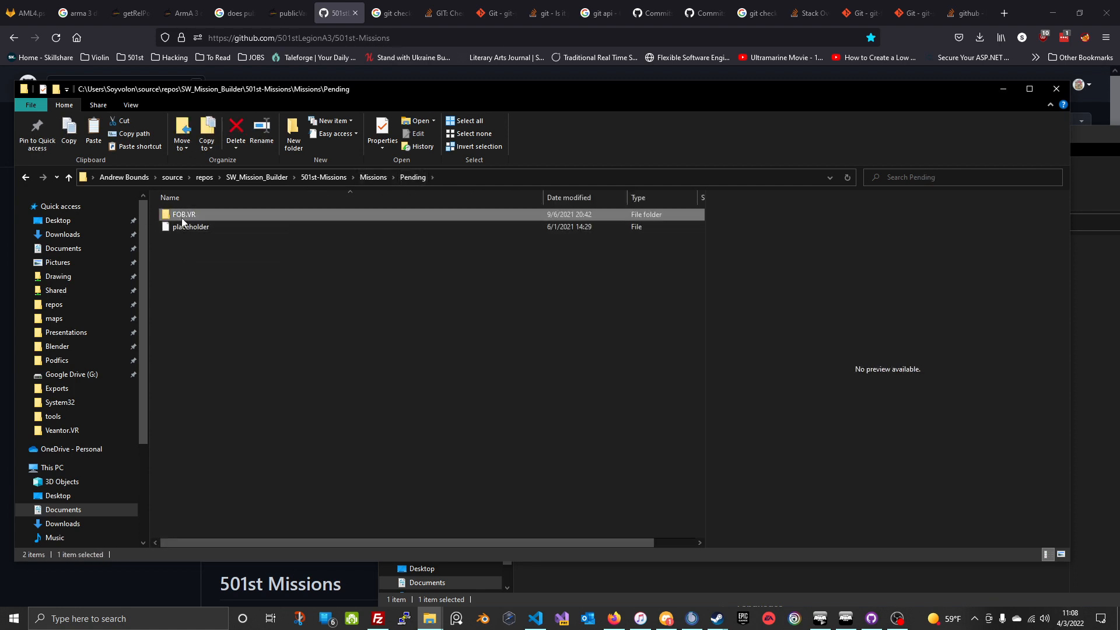
left_click(336, 325)
left_click(187, 217)
left_click(185, 243)
left_click(190, 217)
double_click(178, 219)
left_click(26, 178)
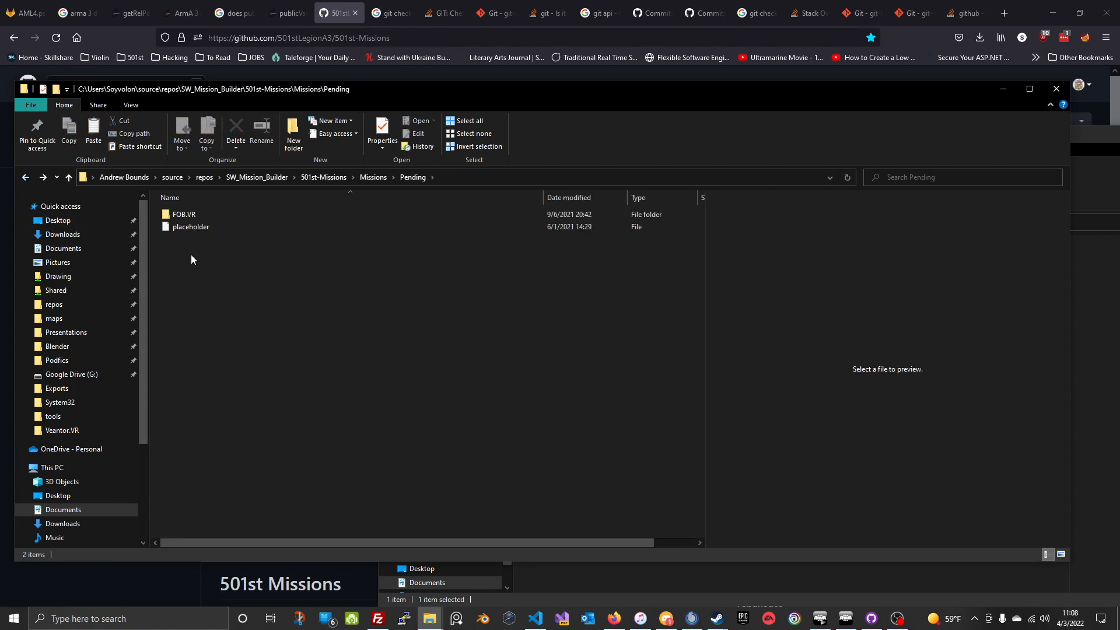
- Compare the FOB.VR copy in Pending with the original in the Radar folder window, ending back in Pending
left_click(185, 216)
left_click(177, 235)
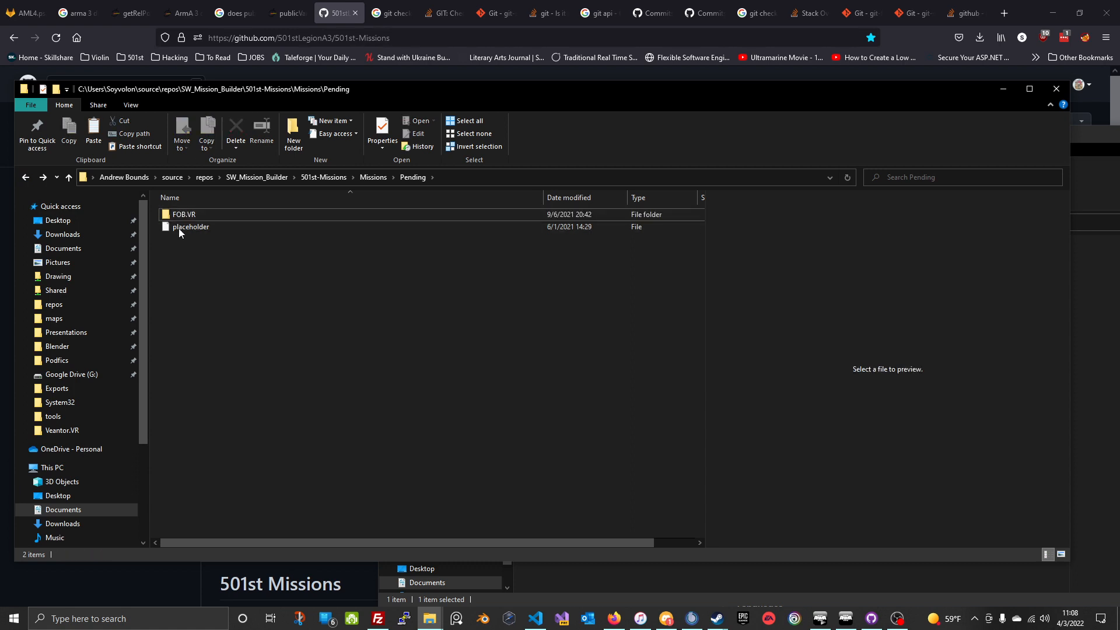
left_click(177, 233)
left_click(178, 246)
left_click(612, 573)
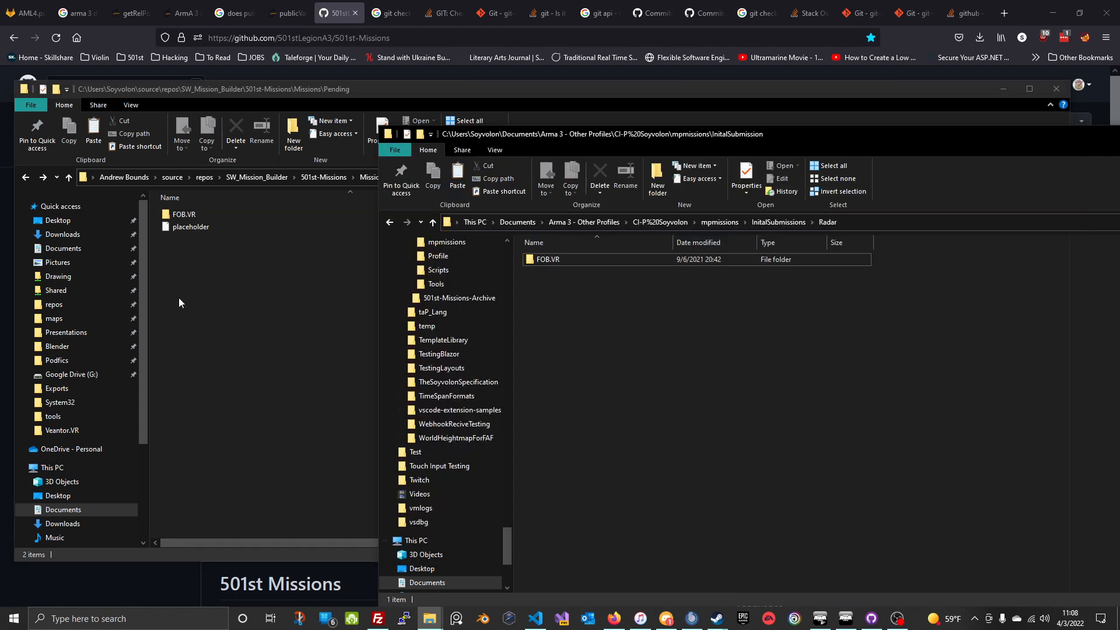
left_click(299, 216)
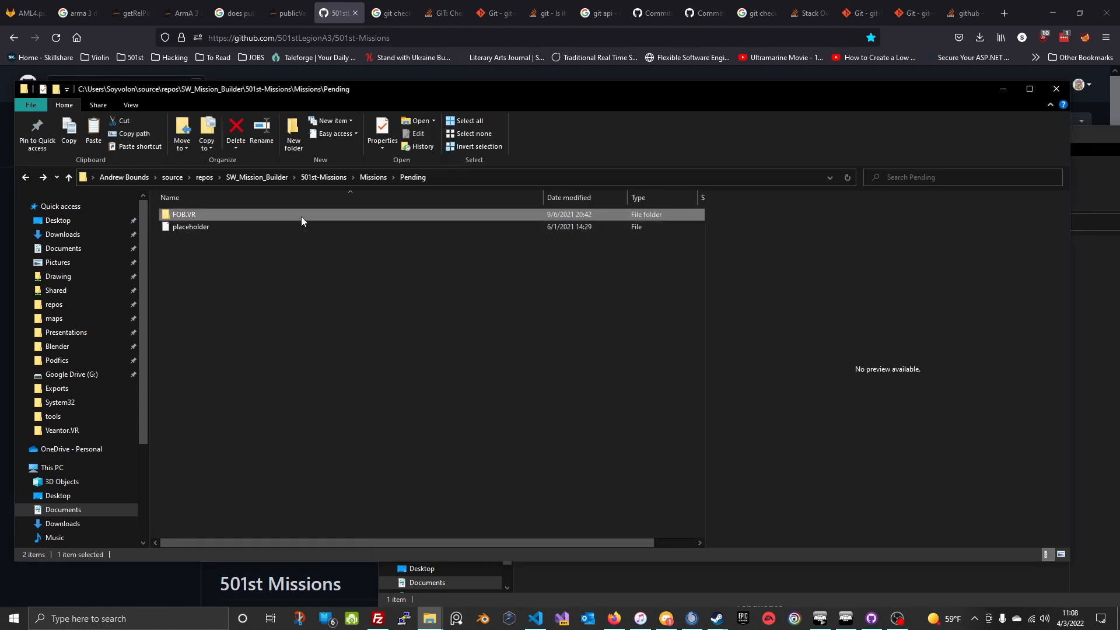
left_click(326, 310)
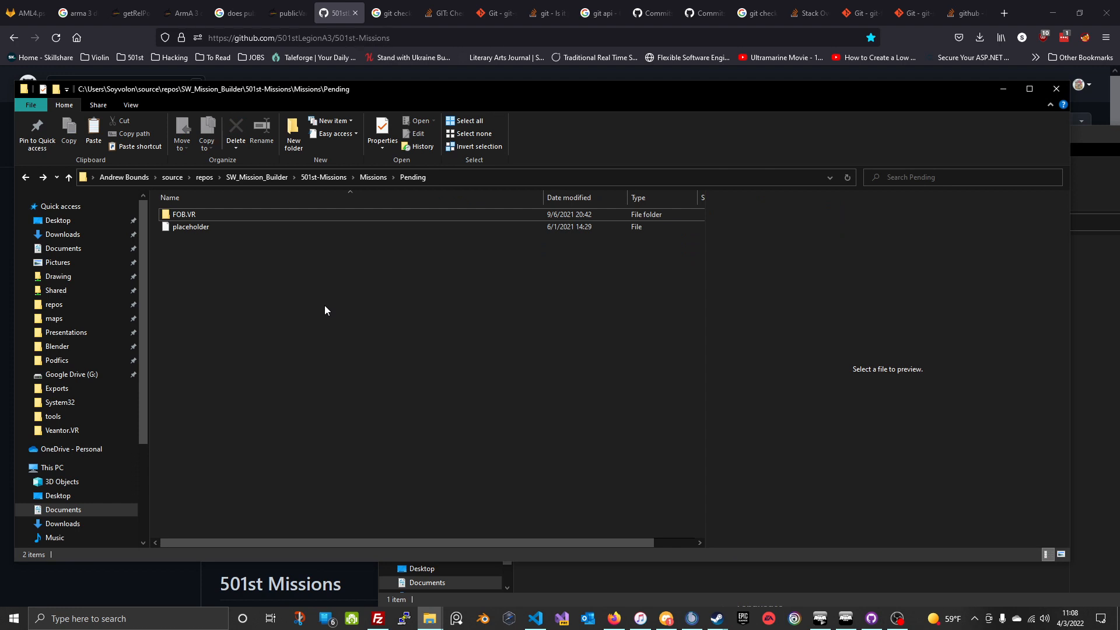
double_click(197, 214)
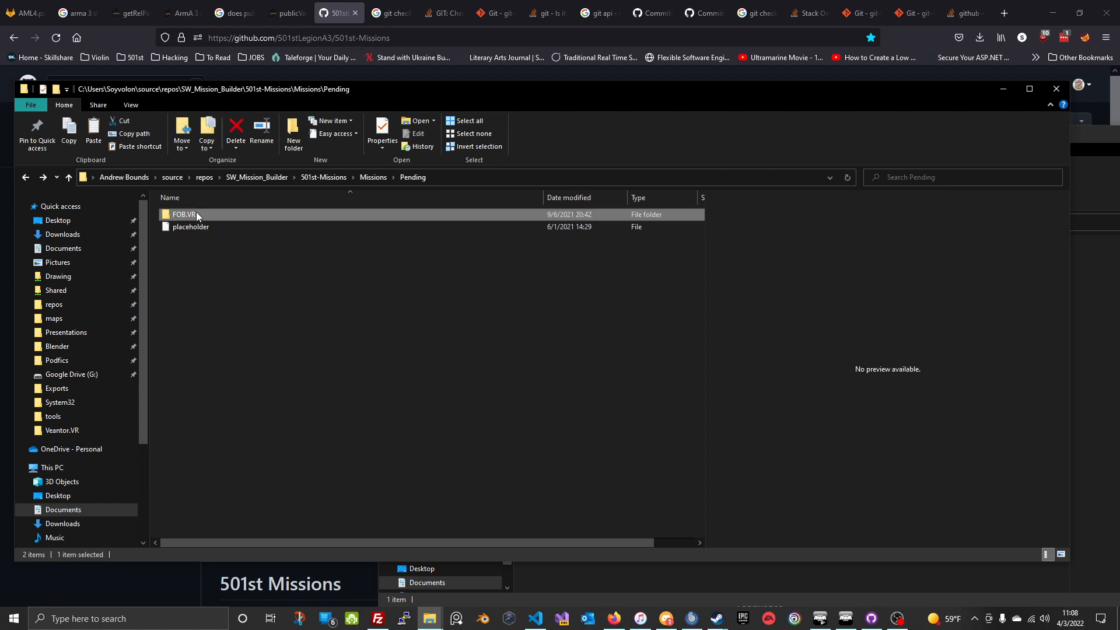
left_click(406, 180)
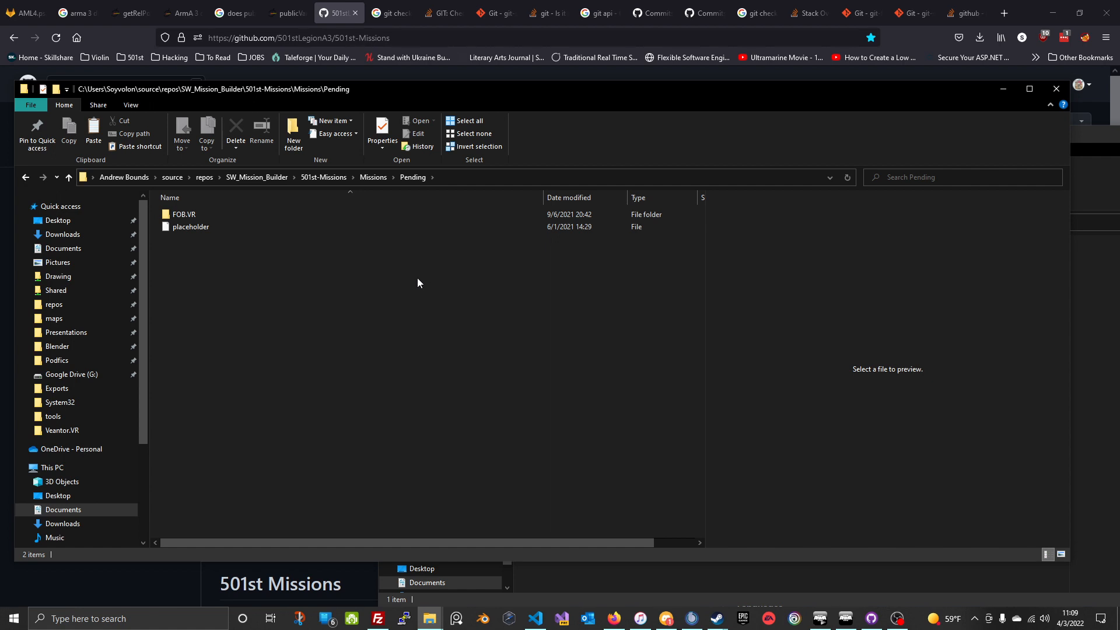
left_click(340, 215)
left_click(335, 267)
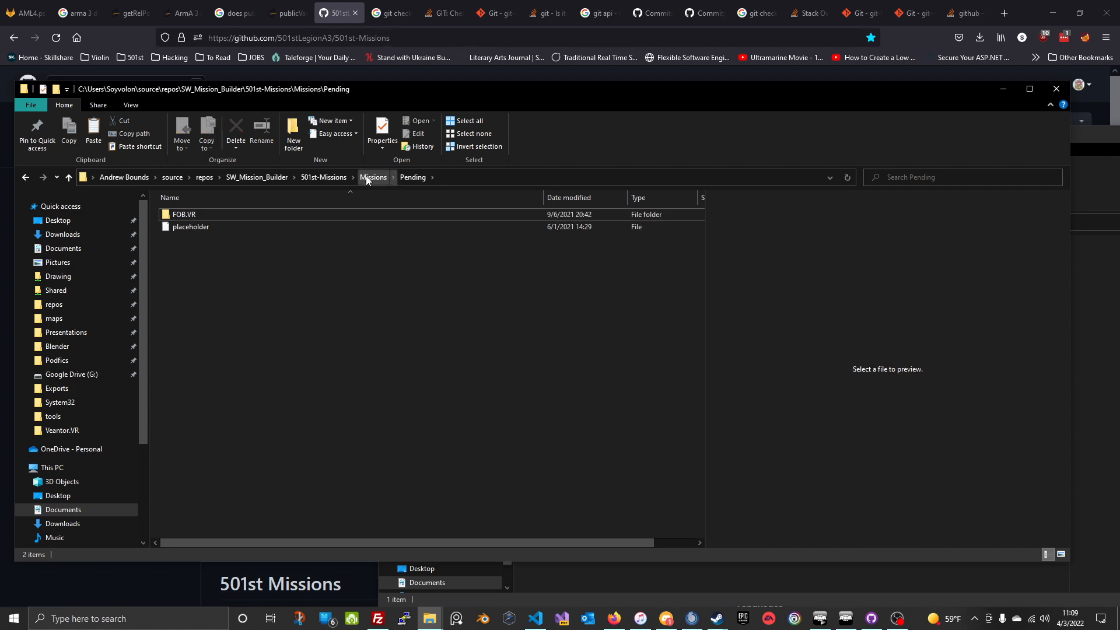
left_click(244, 216)
left_click(244, 264)
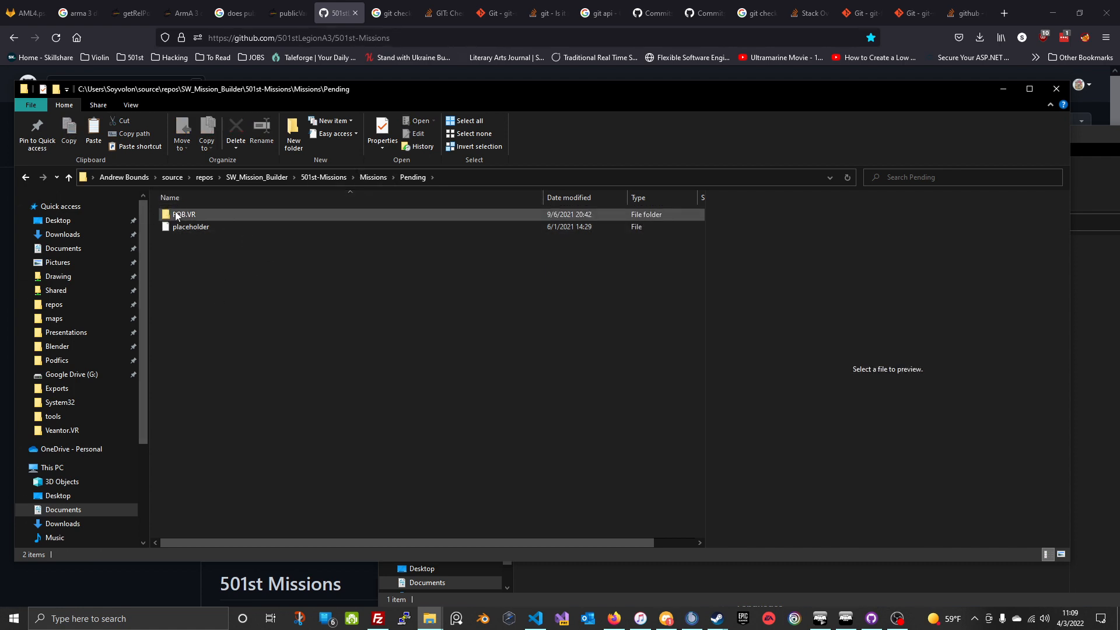
left_click(312, 214)
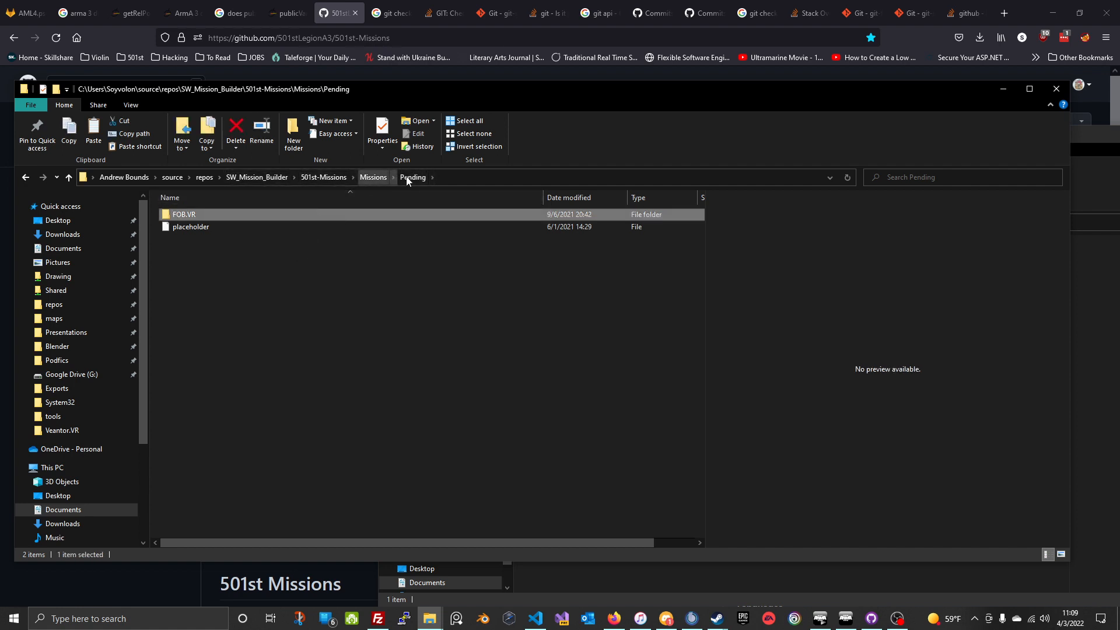
left_click(288, 295)
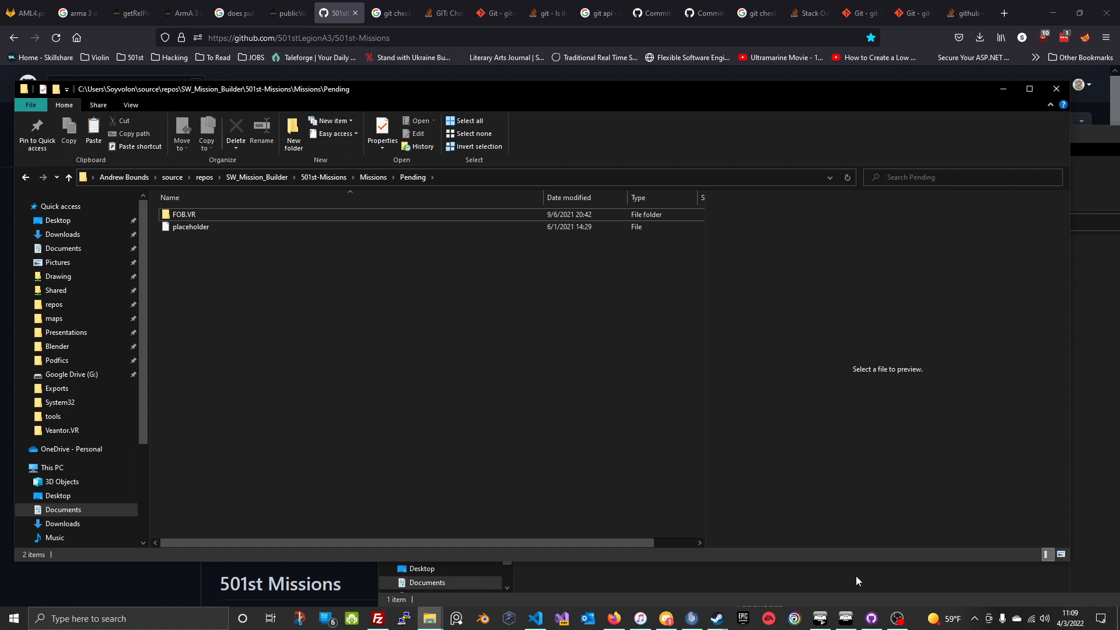
- Switch to GitHub Desktop, commit the new mission.sqm to master with the summary "Added test file.", and push it to origin
left_click(871, 618)
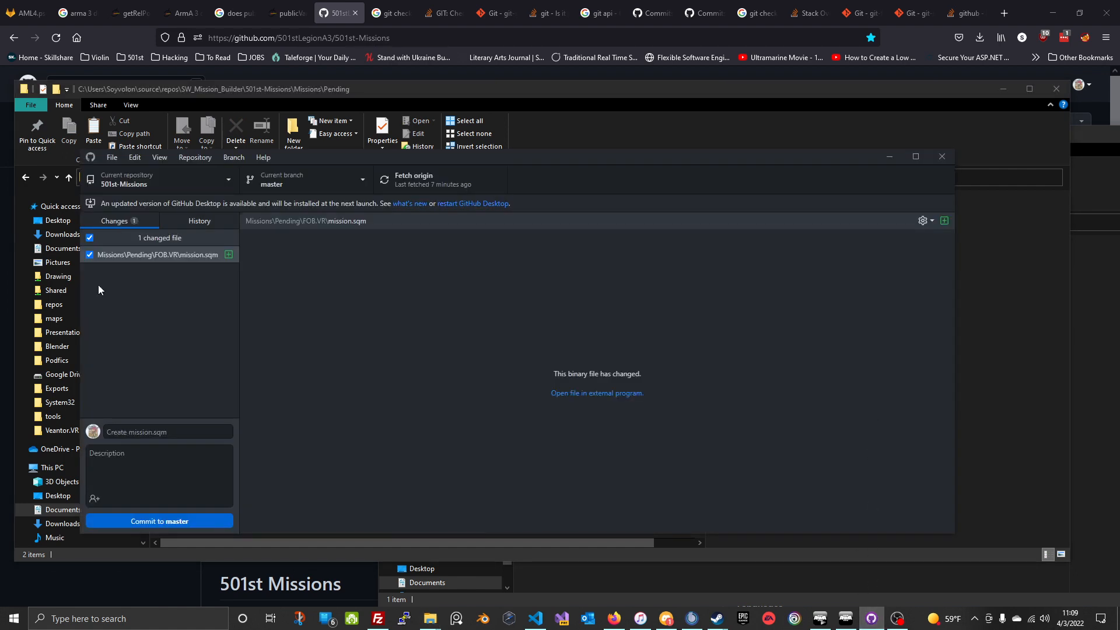
left_click(98, 286)
left_click(155, 432)
type("Added test file.")
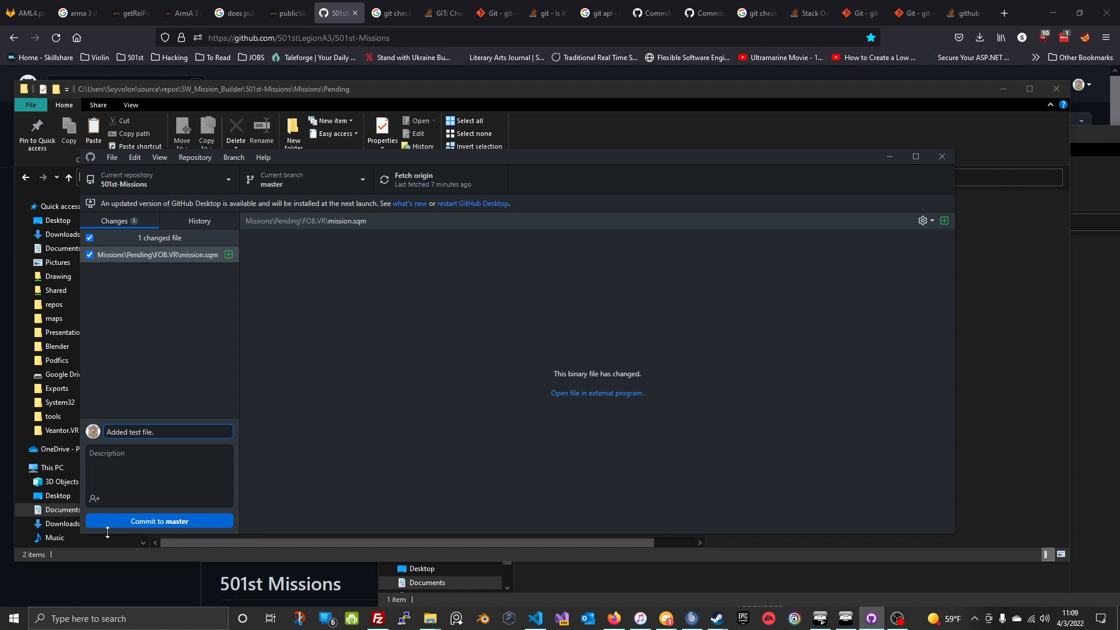
left_click(125, 521)
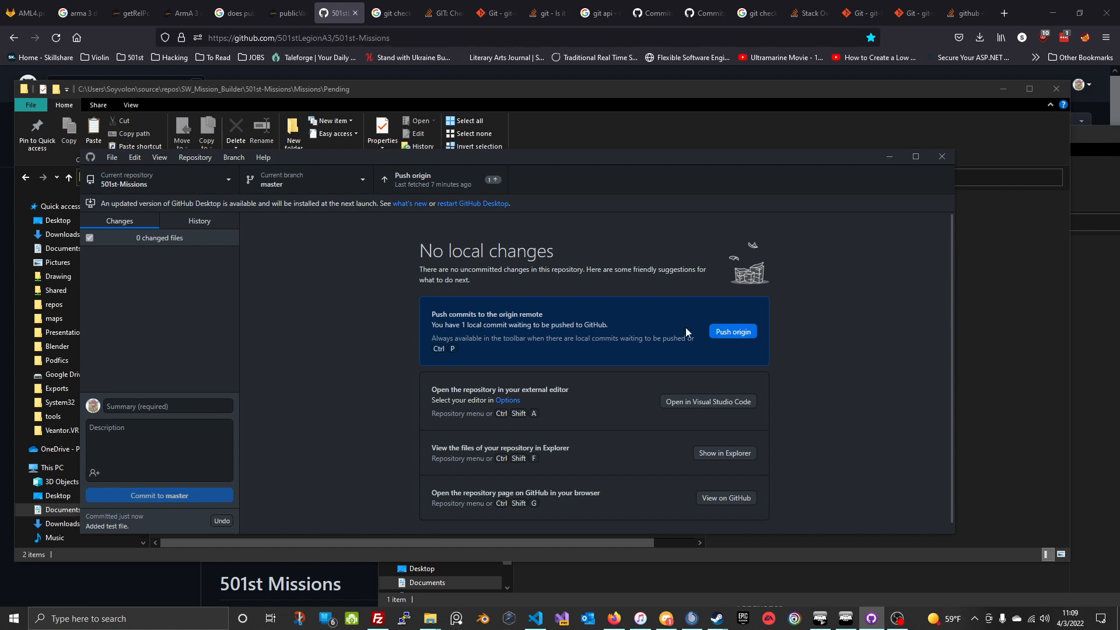
left_click(457, 183)
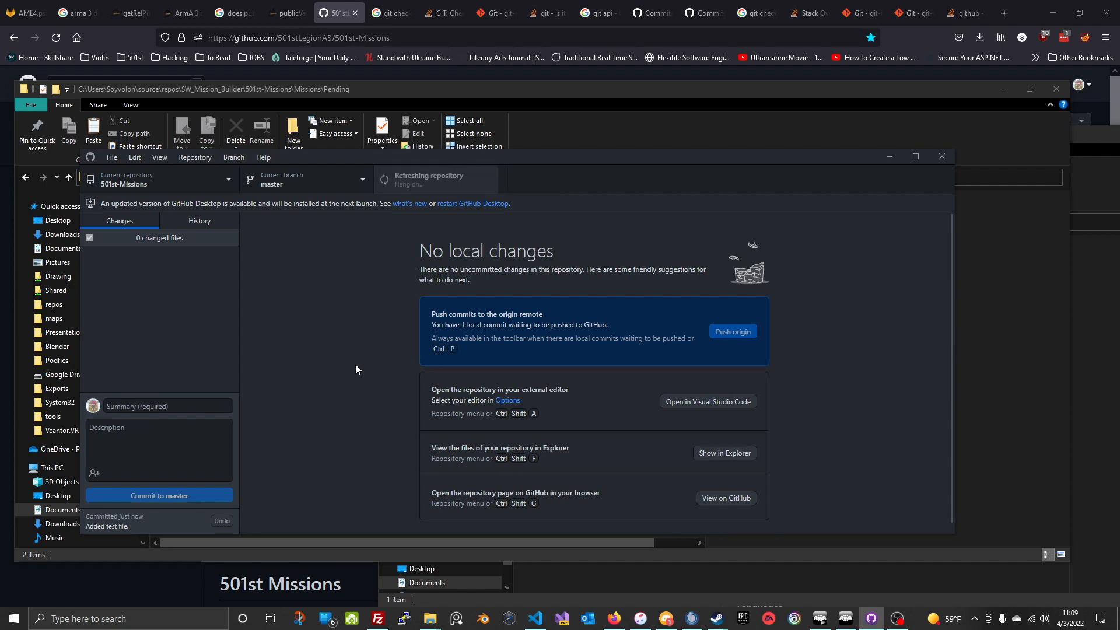
- Switch to the 501st-Missions GitHub page in the browser and check the Missions/Pending folder for the pushed mission
left_click(1, 419)
right_click(67, 352)
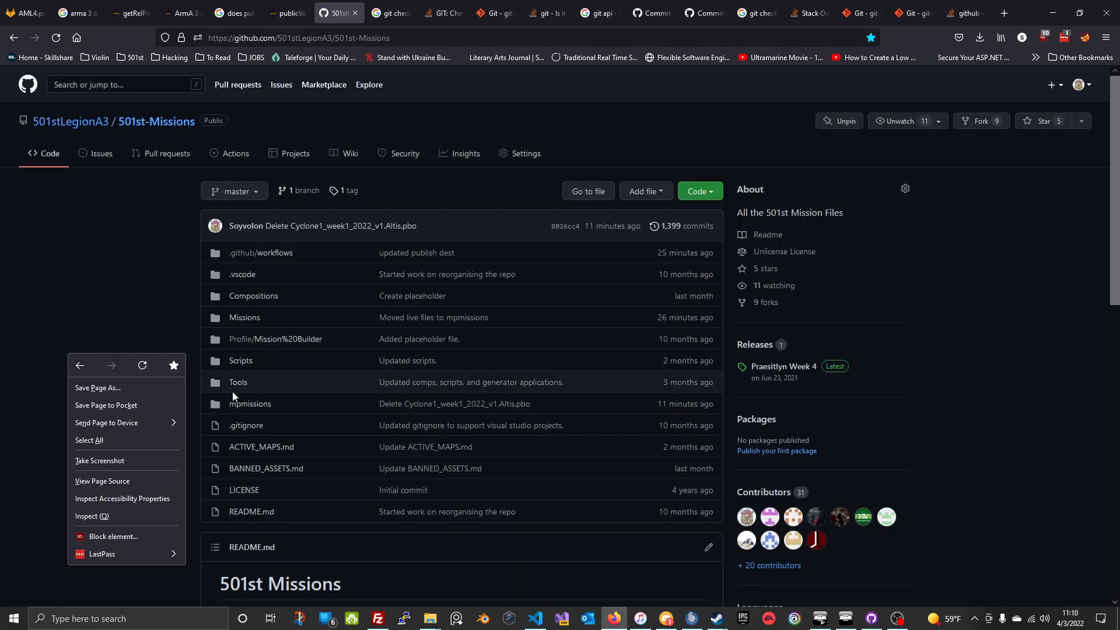
left_click(248, 403)
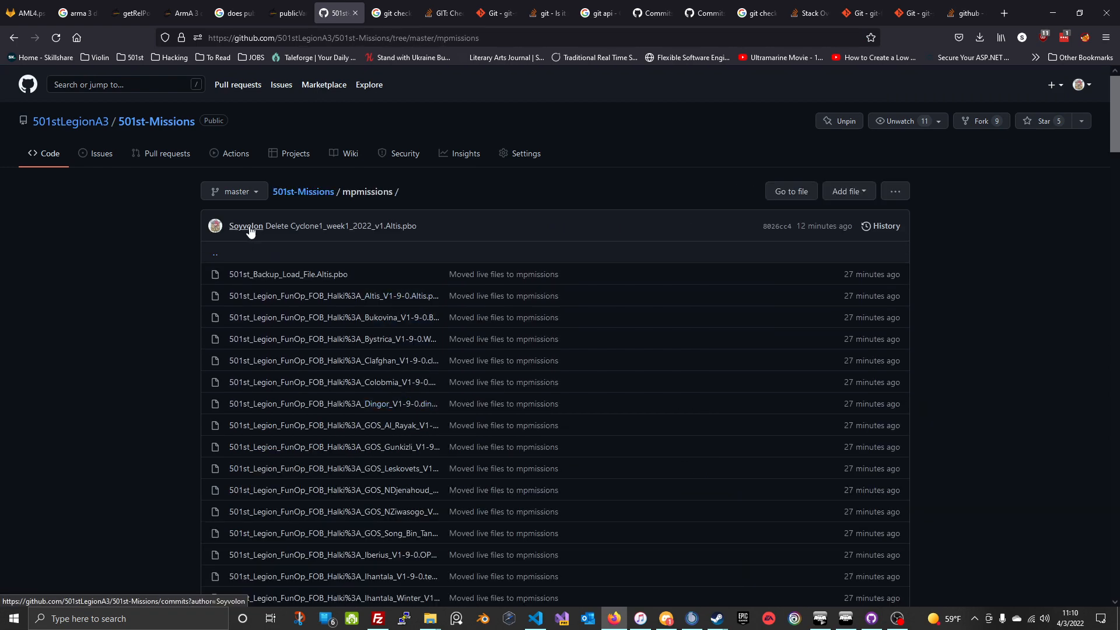
left_click(295, 192)
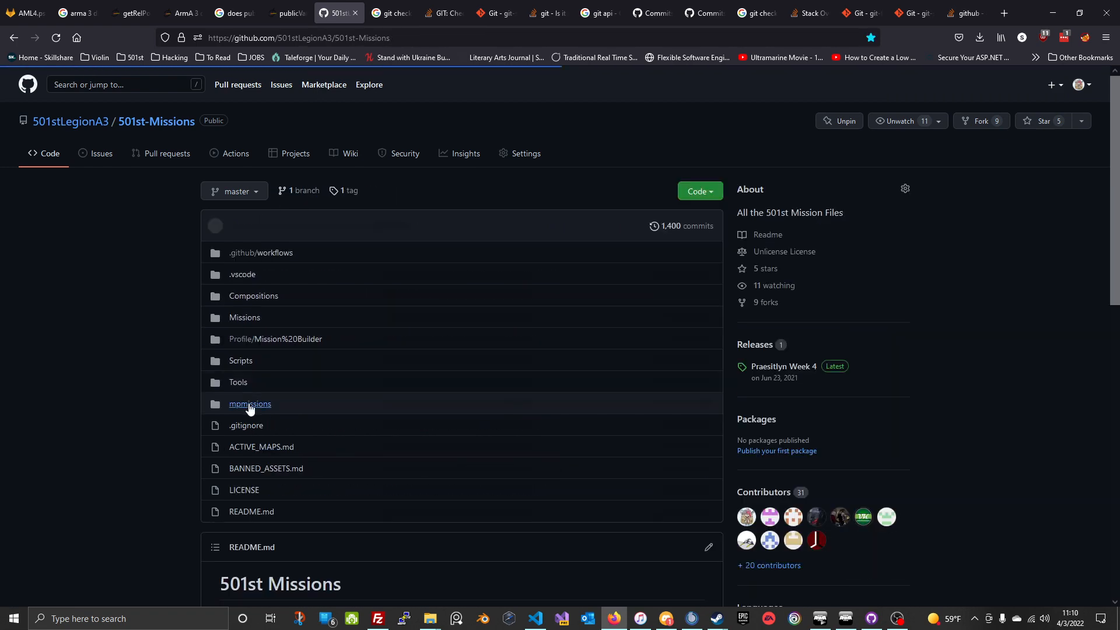
left_click(248, 317)
left_click(248, 361)
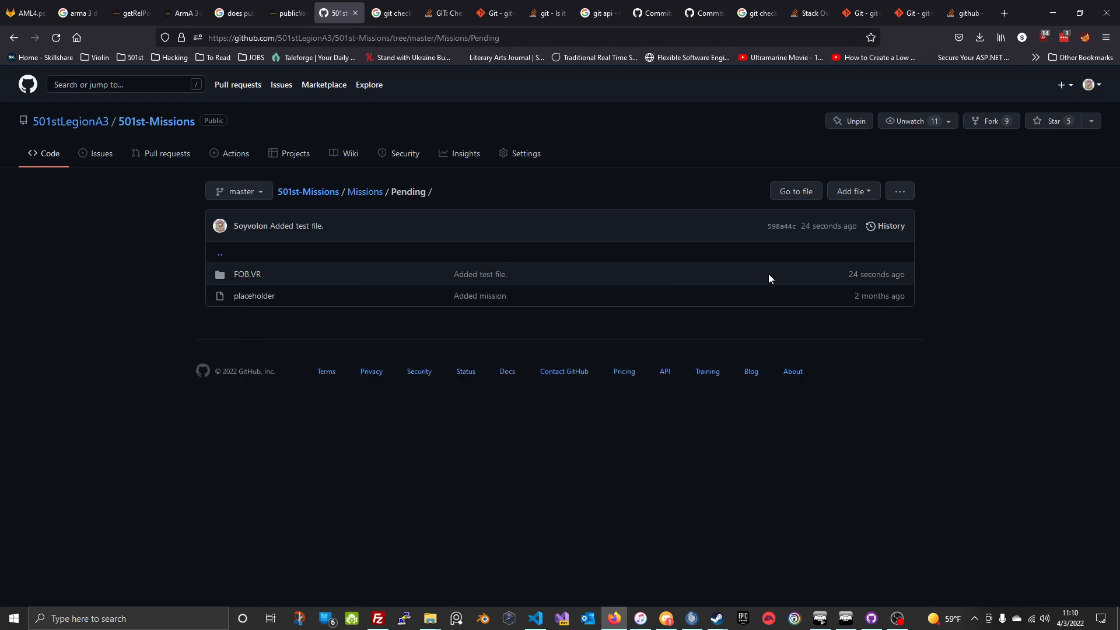
- Run the Mission File Release workflow from the master branch in the 501st-Missions repository's Actions
left_click(318, 193)
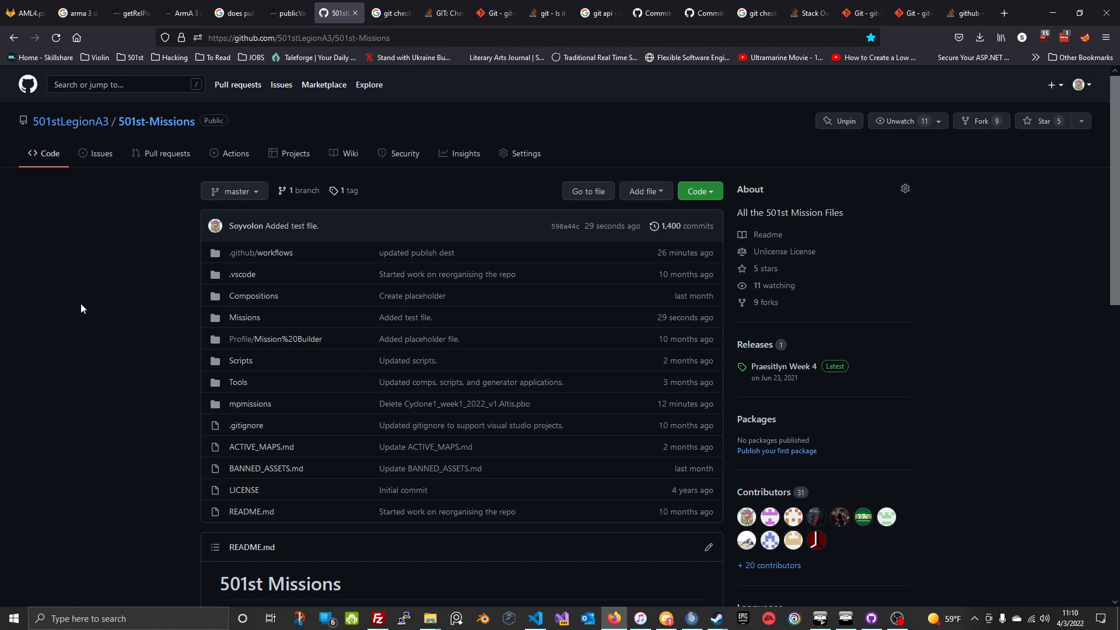
left_click(234, 166)
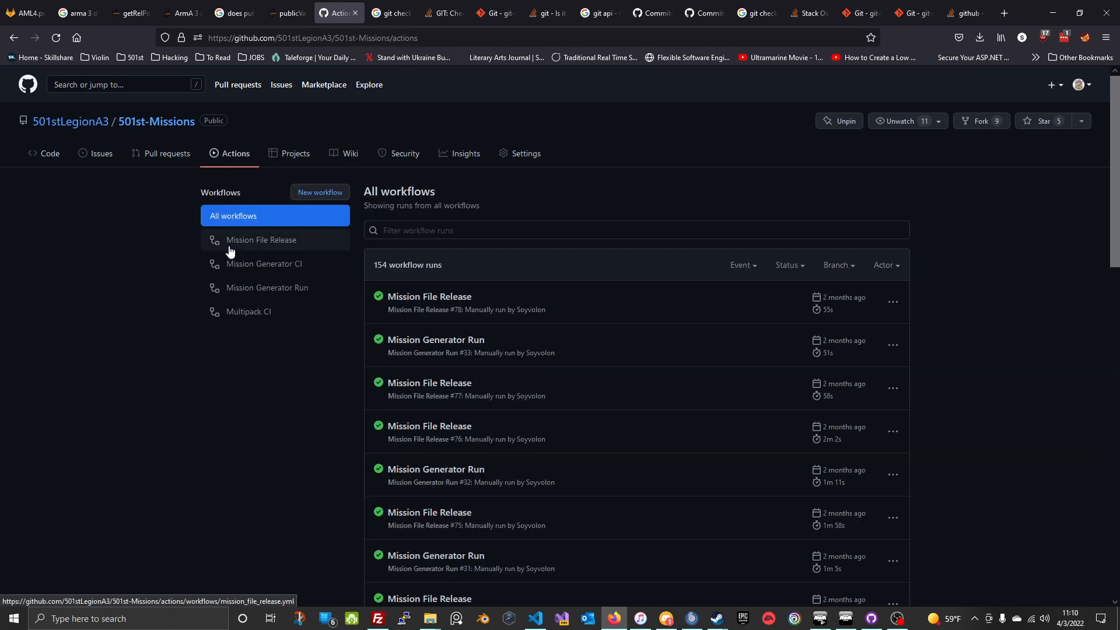
left_click(230, 250)
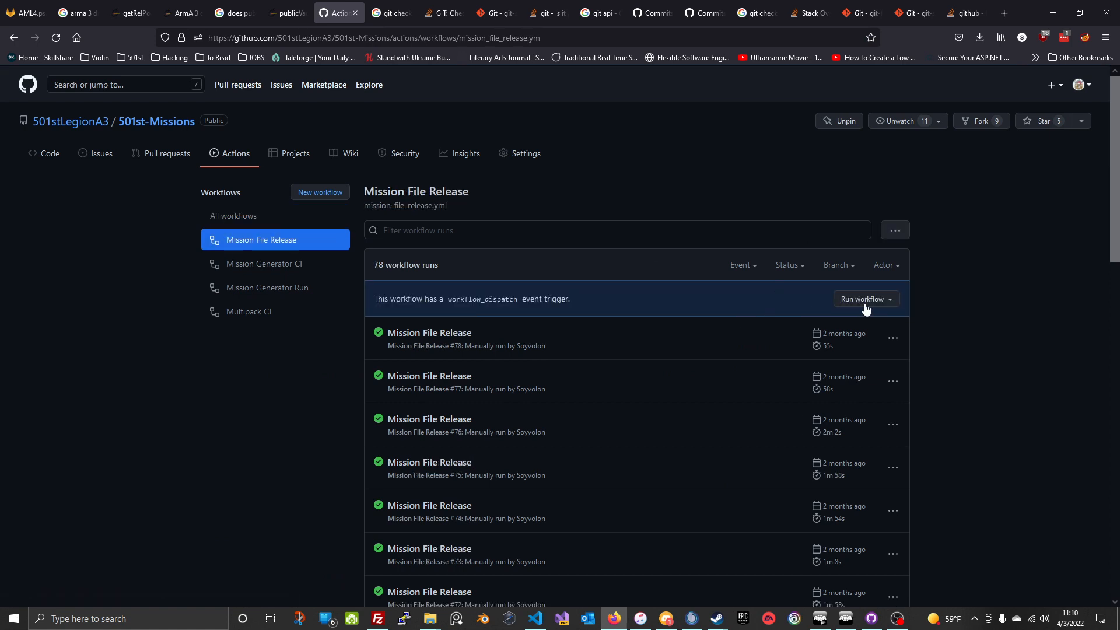
left_click(886, 303)
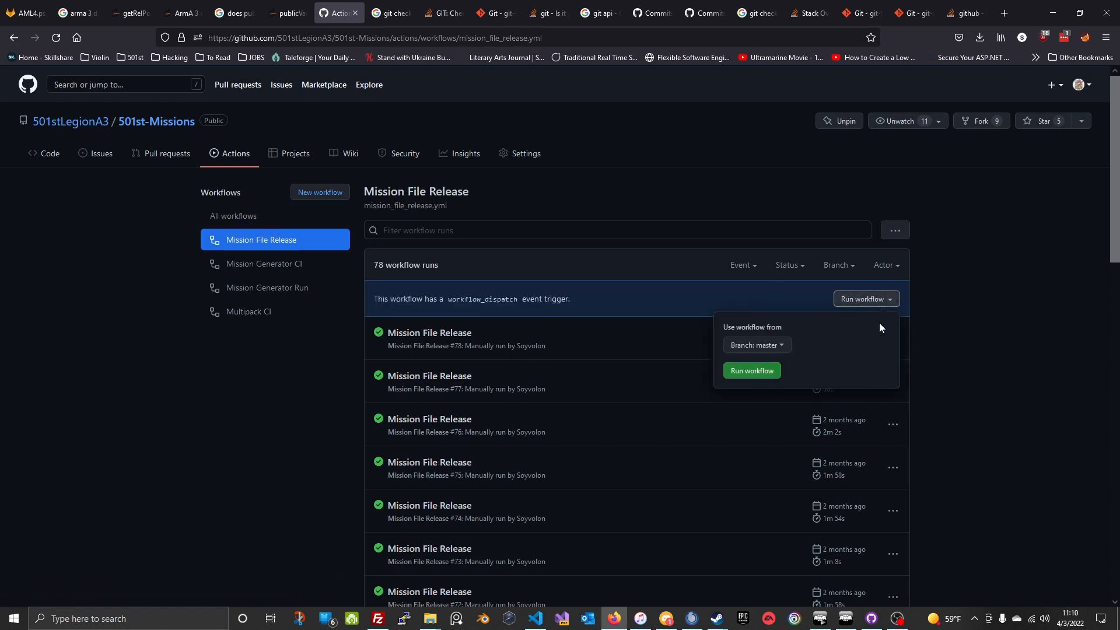
left_click(761, 370)
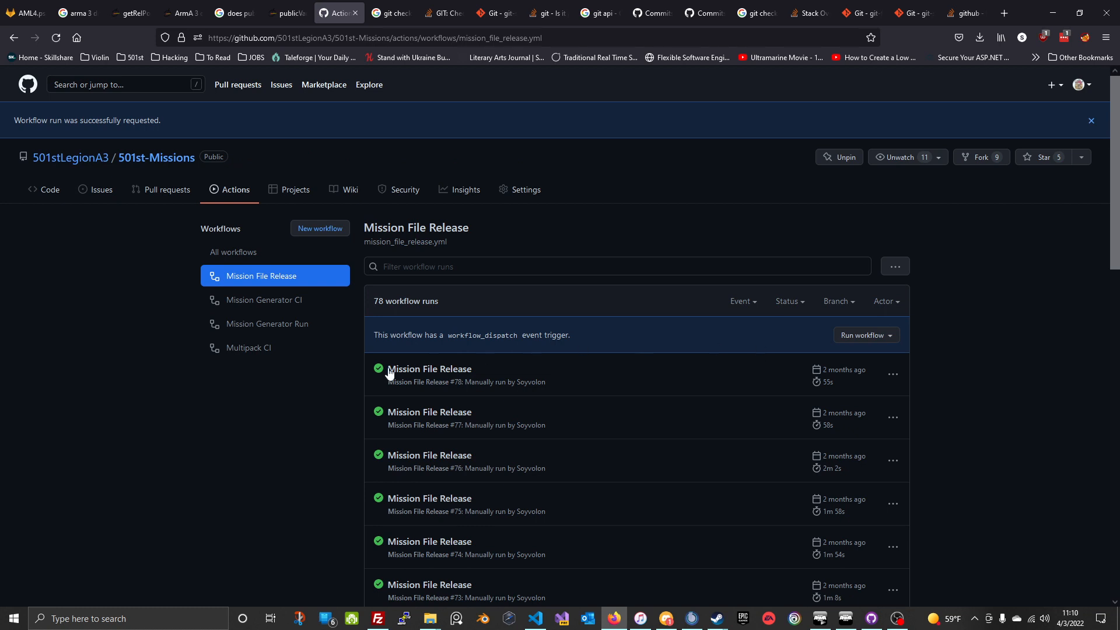
- Refresh the Mission File Release run list and open the newly queued run's summary
right_click(304, 403)
left_click(379, 416)
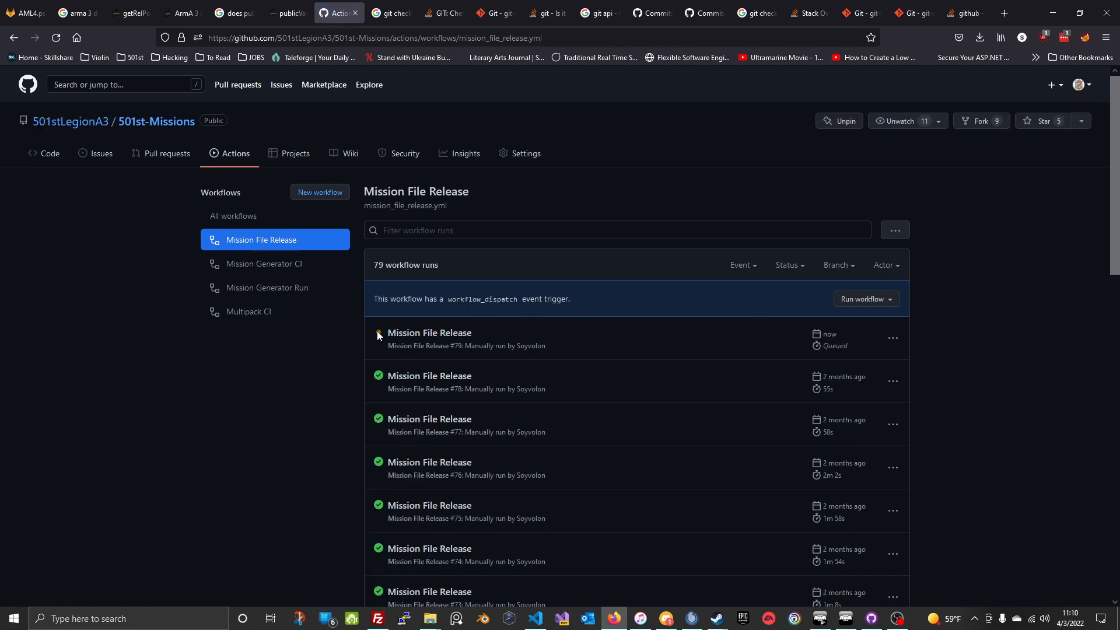
left_click(454, 332)
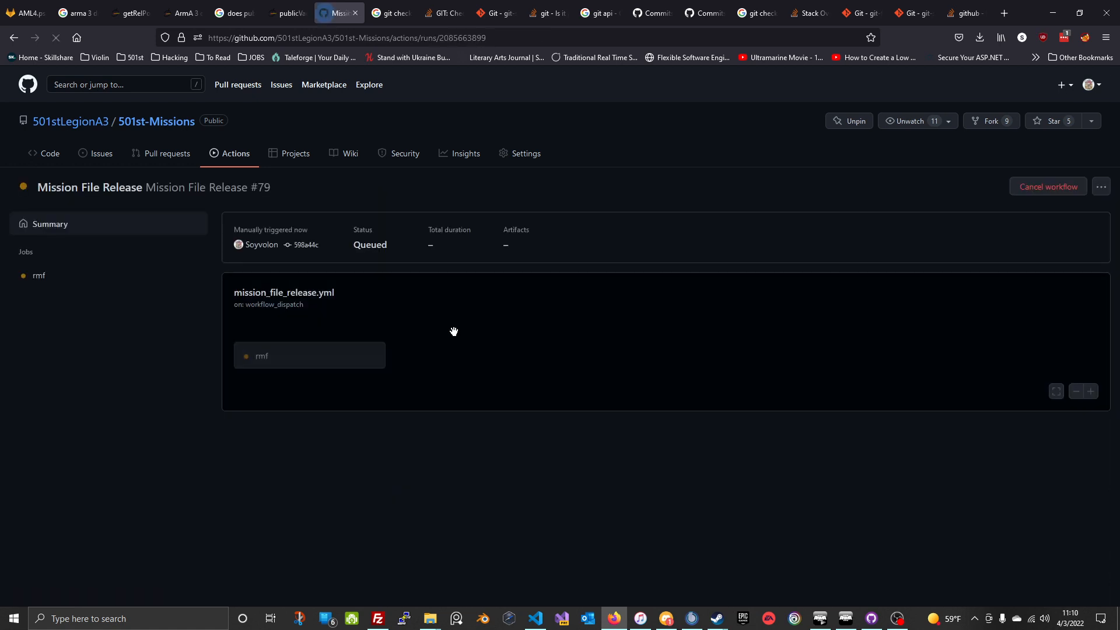
- Open the rmf job of the Mission File Release run and review its executed steps
left_click(301, 355)
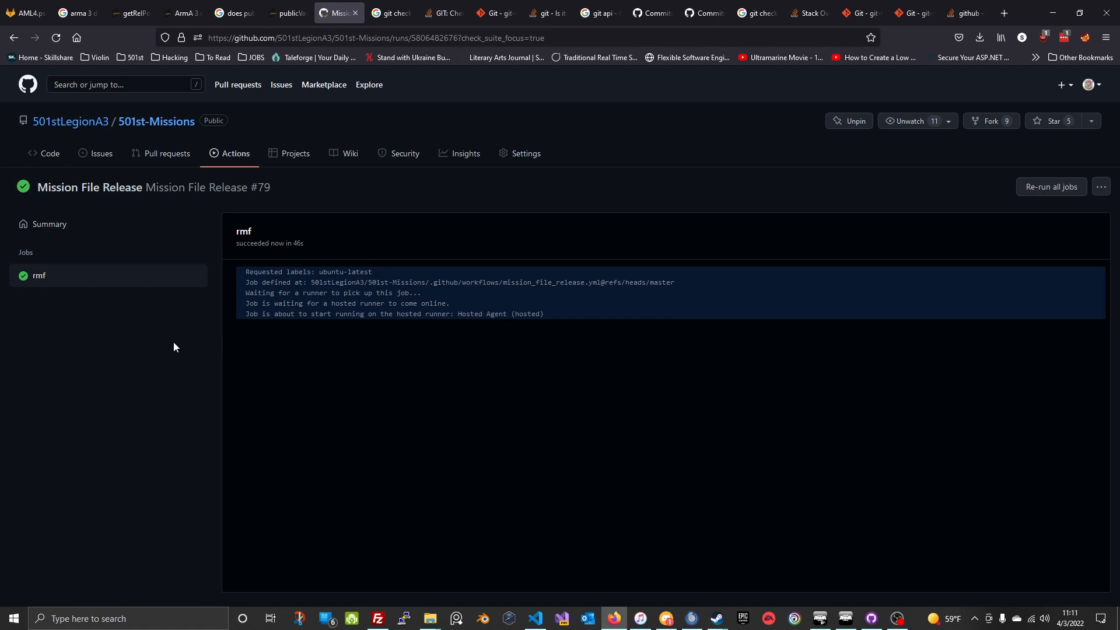
left_click(59, 286)
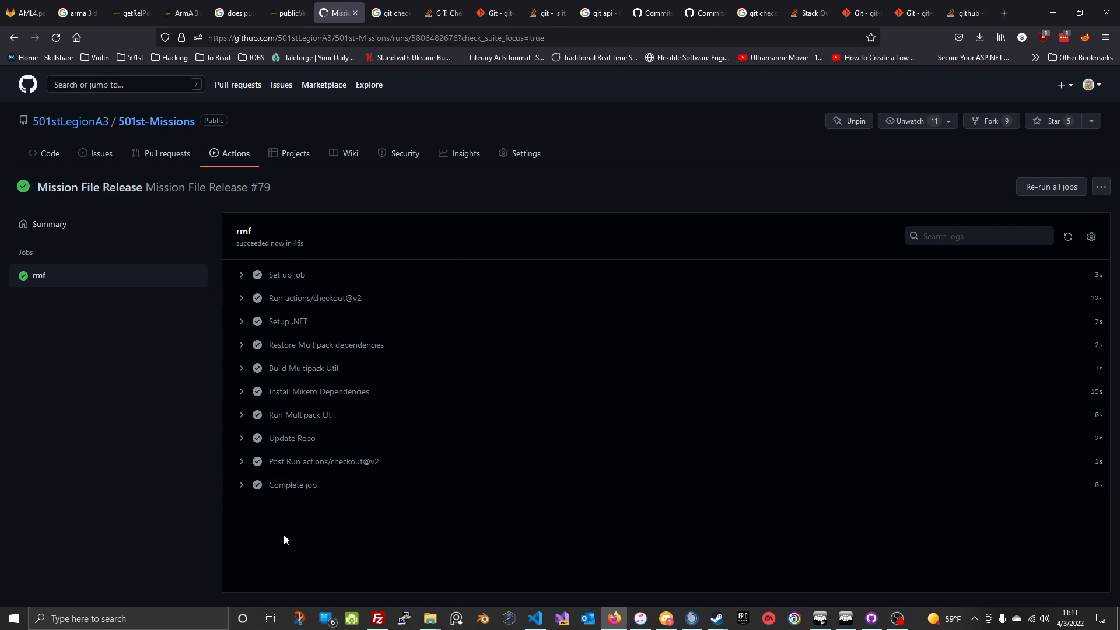
- Look through the repository's mpmissions folder on GitHub for the released FOB.VR.pbo, and return to the repository root
mouse_move(22, 191)
left_click(37, 155)
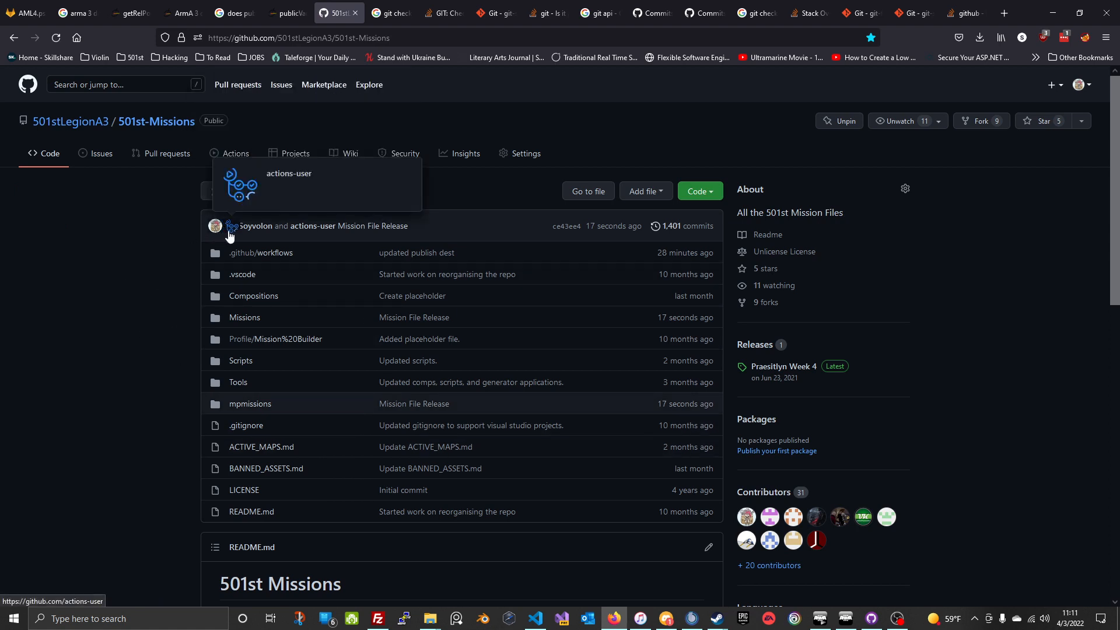
left_click(257, 407)
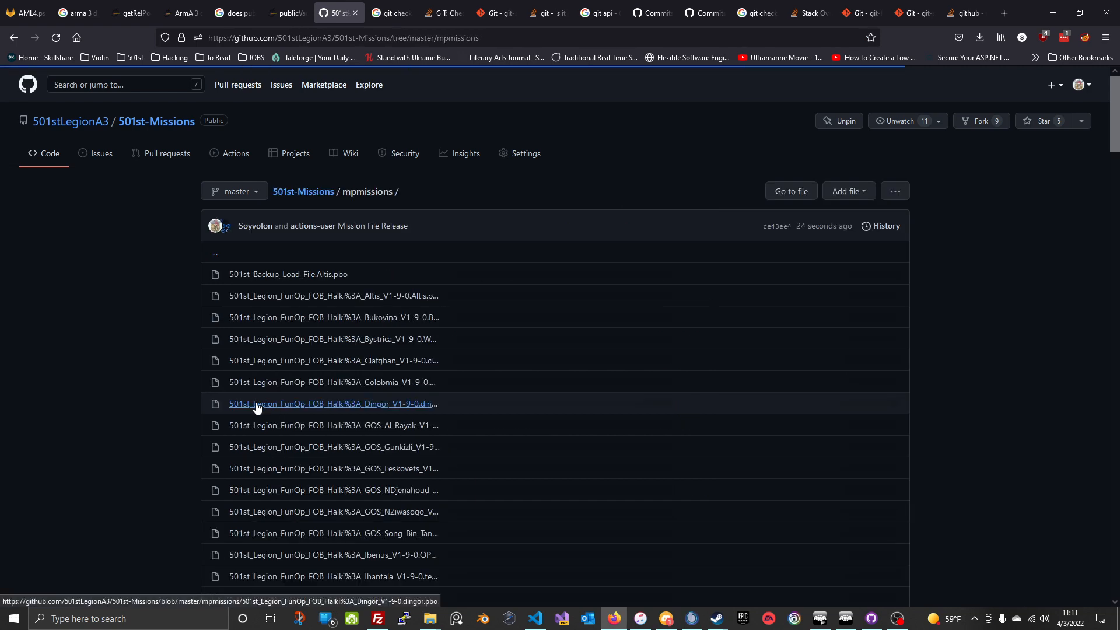
scroll(150, 275, "down", 20)
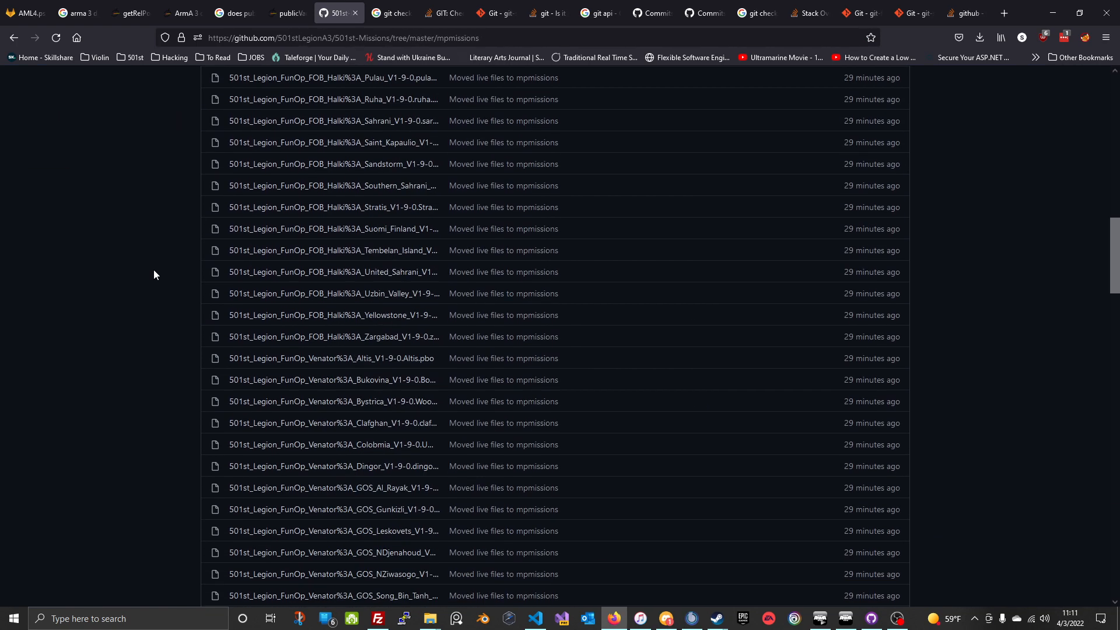
scroll(152, 284, "down", 15)
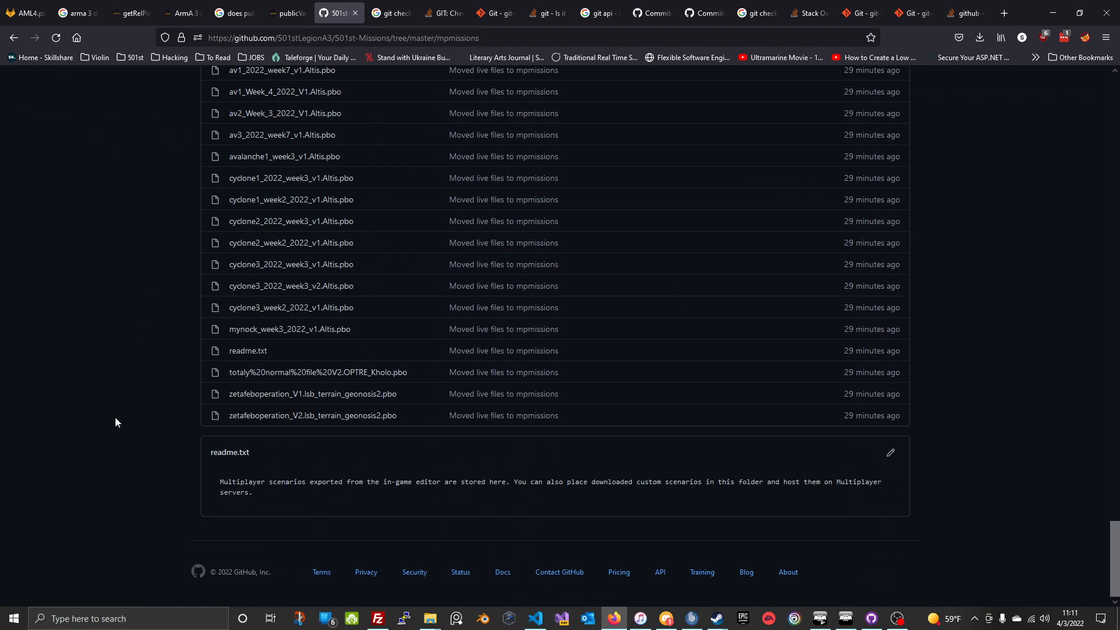
scroll(115, 418, "up", 3)
scroll(146, 416, "up", 10)
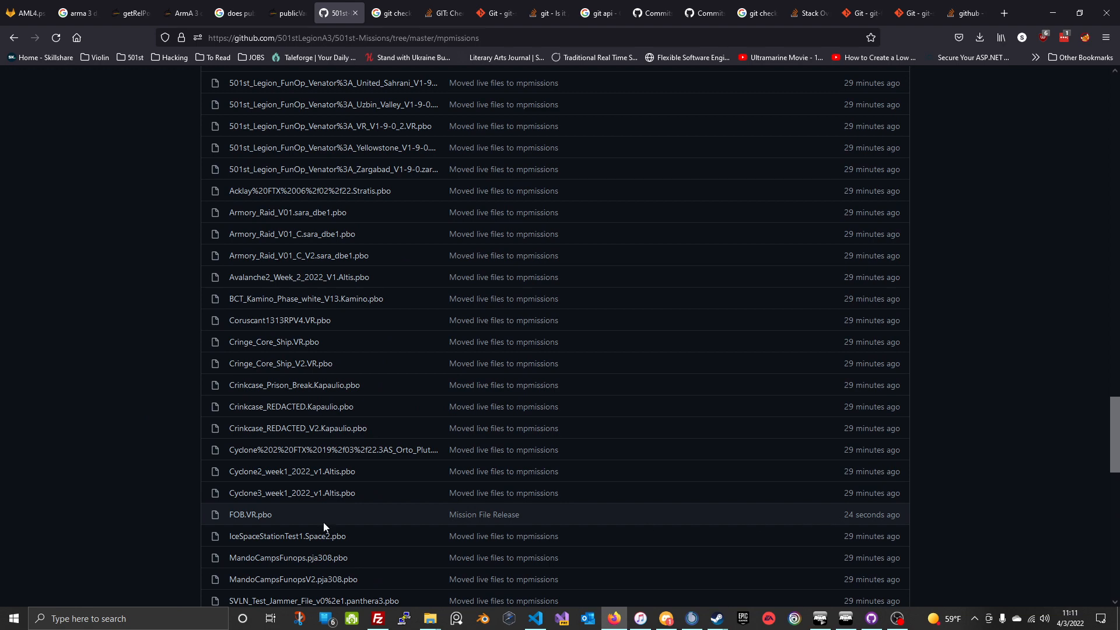
scroll(89, 487, "up", 20)
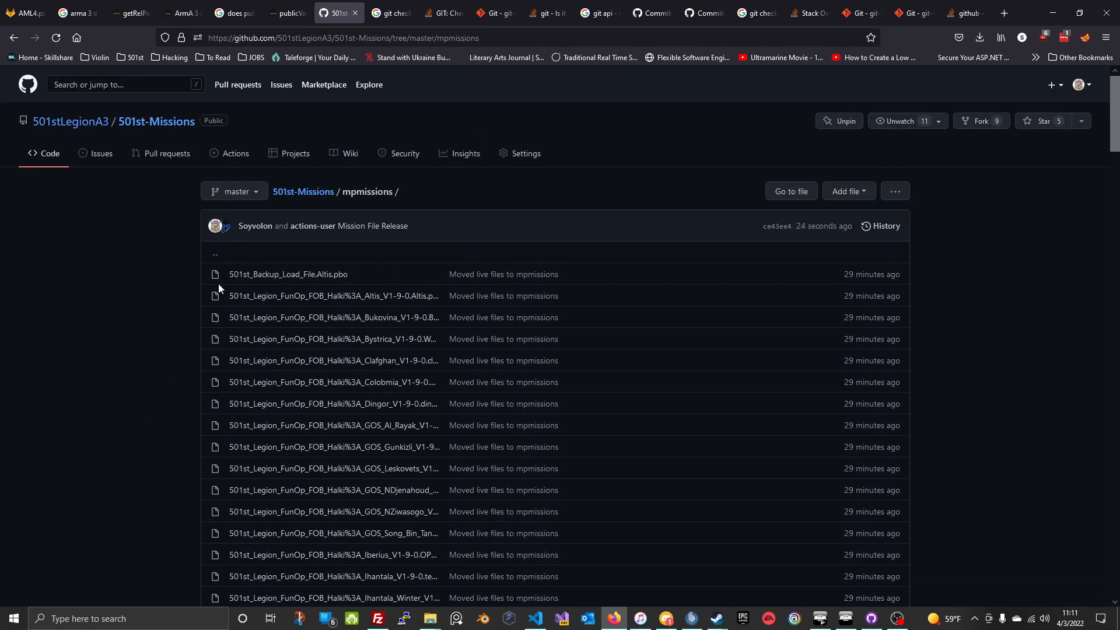
left_click(300, 196)
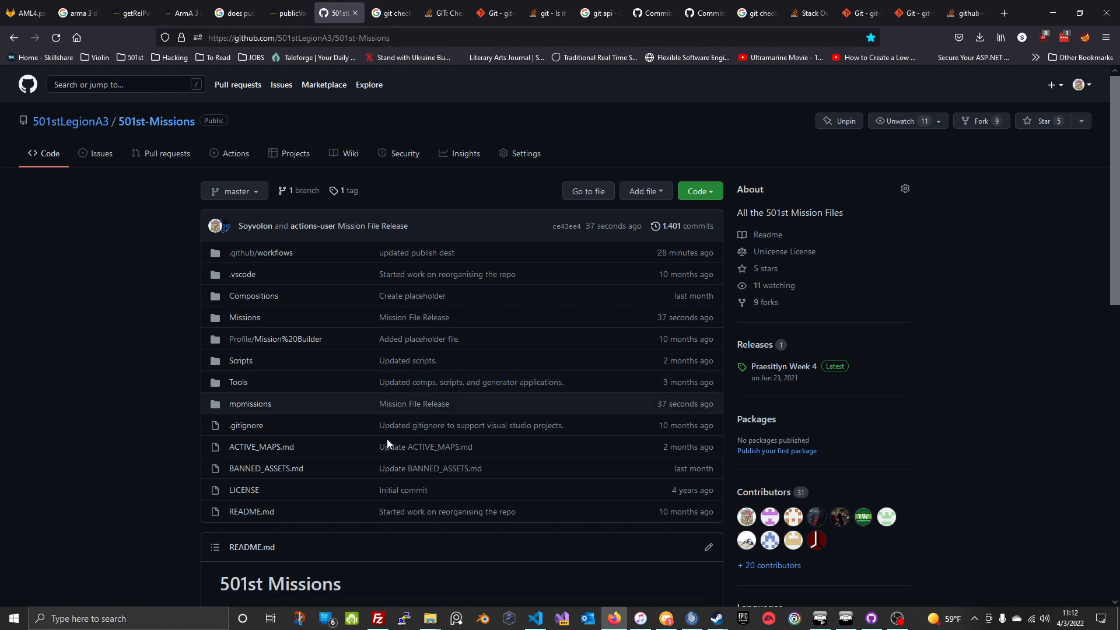
- Switch to GitHub Desktop, fetch origin for the 501st-Missions repository, and pull the release commit into the local master branch
left_click(865, 623)
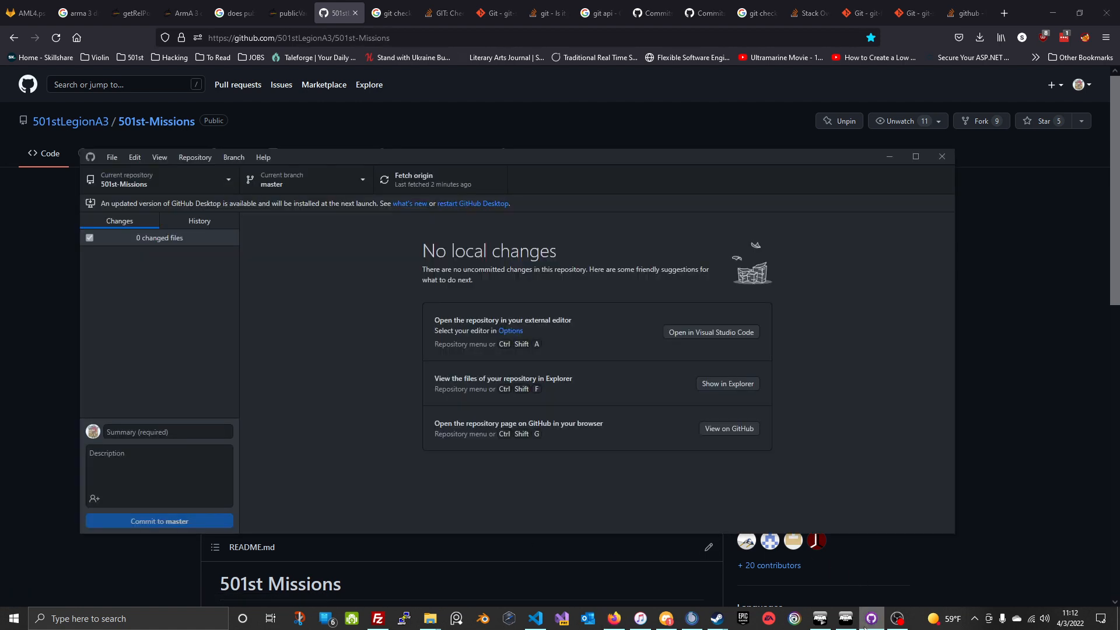
left_click(495, 189)
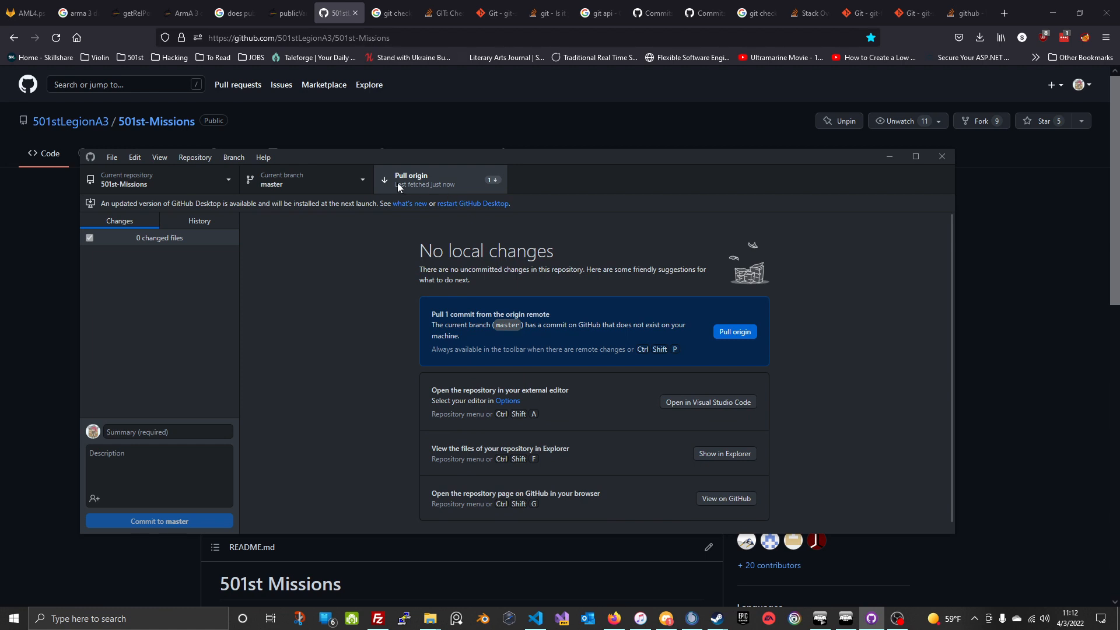
left_click(398, 185)
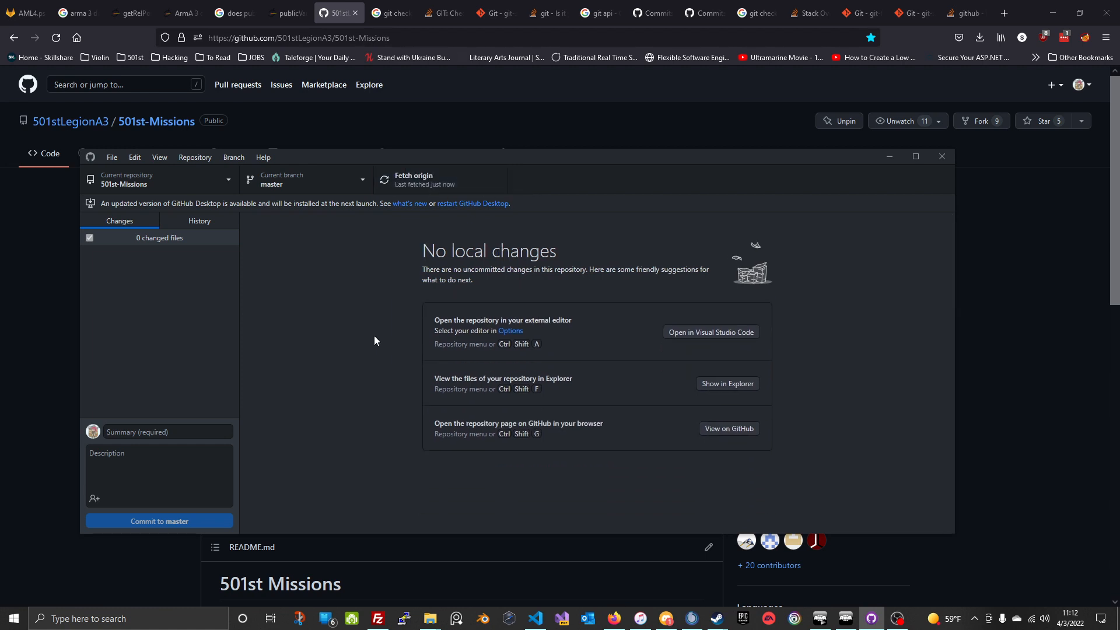
- Switch to File Explorer and delete FOB.VR.pbo from the local 501st-Missions repository's mpmissions folder
mouse_move(430, 617)
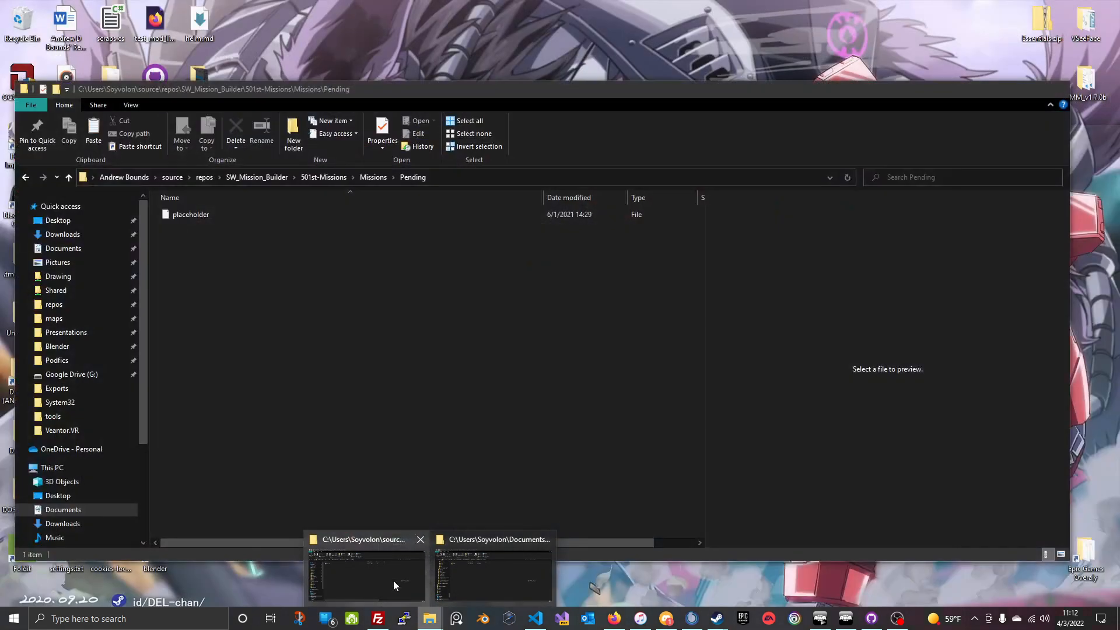
left_click(393, 580)
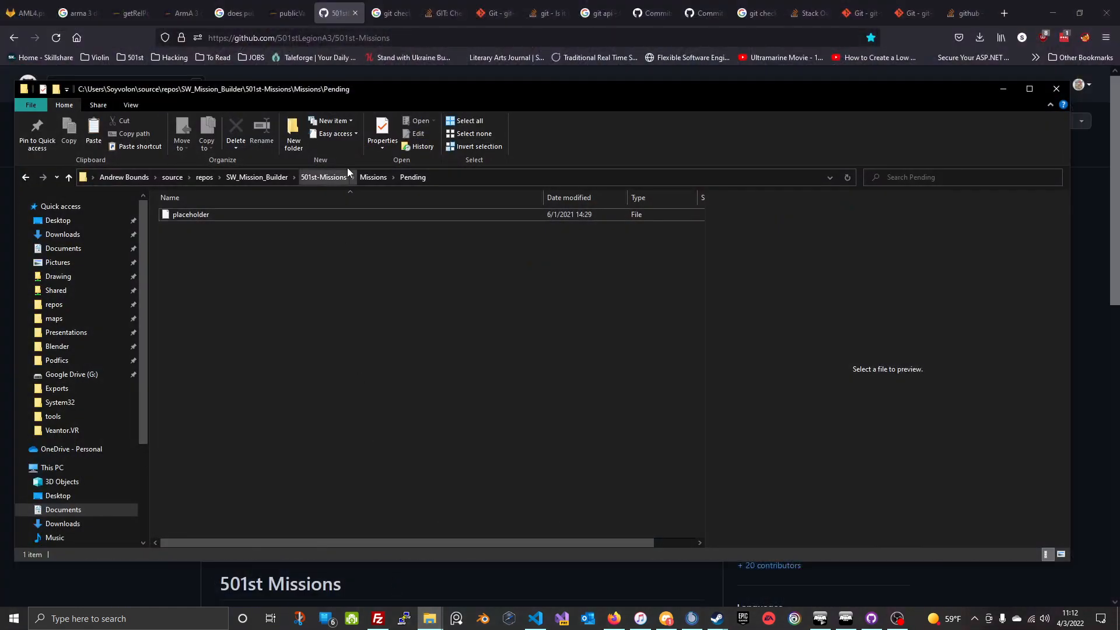
left_click(320, 183)
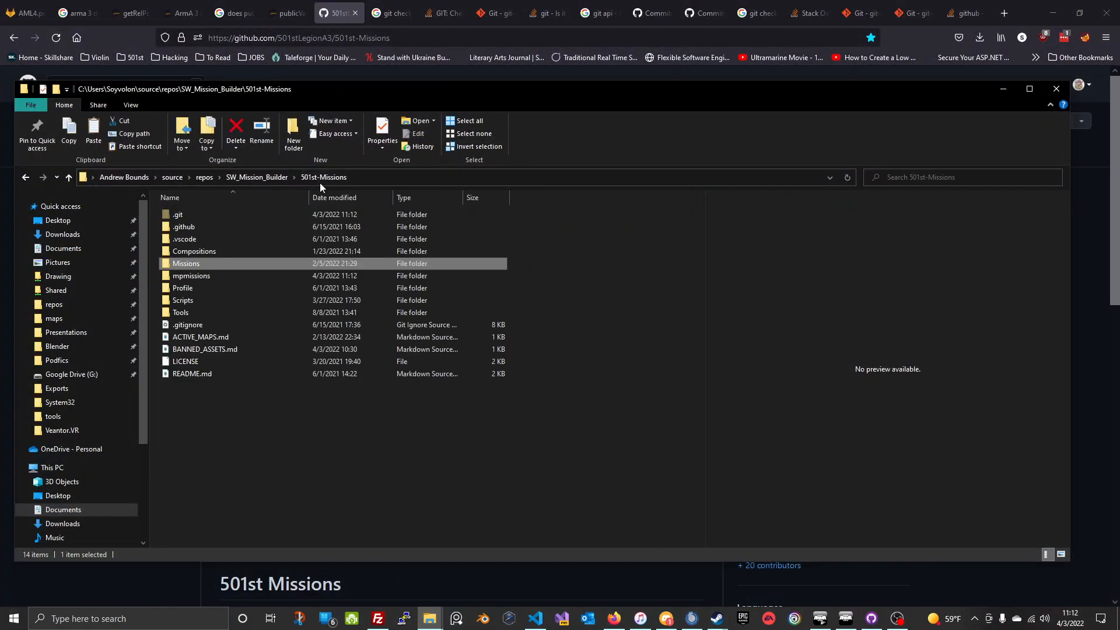
double_click(210, 279)
scroll(257, 358, "down", 20)
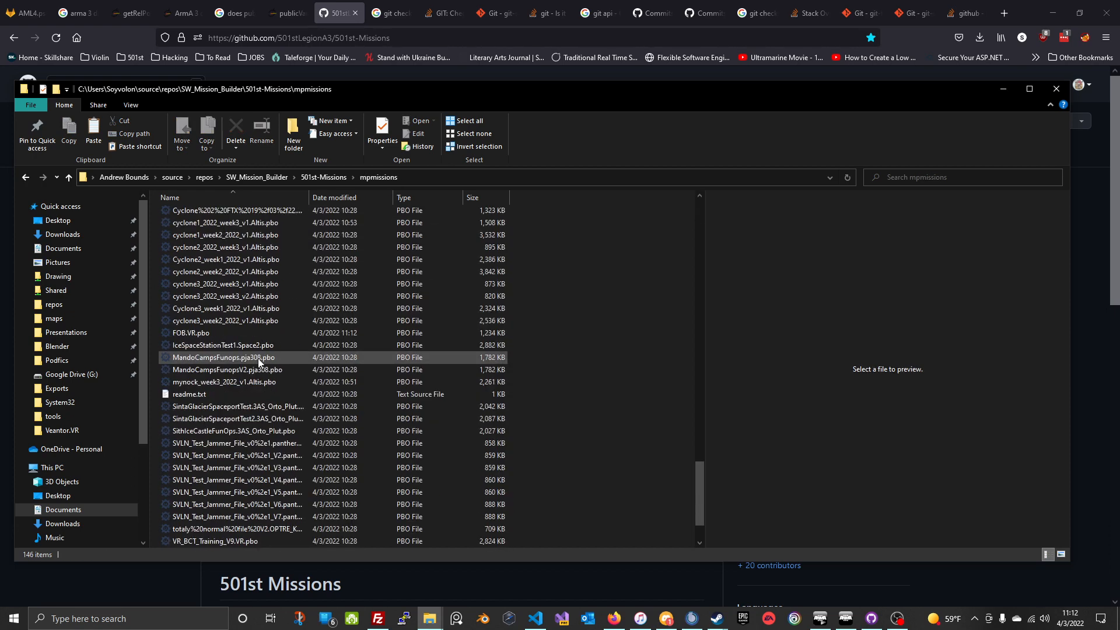
left_click(245, 272)
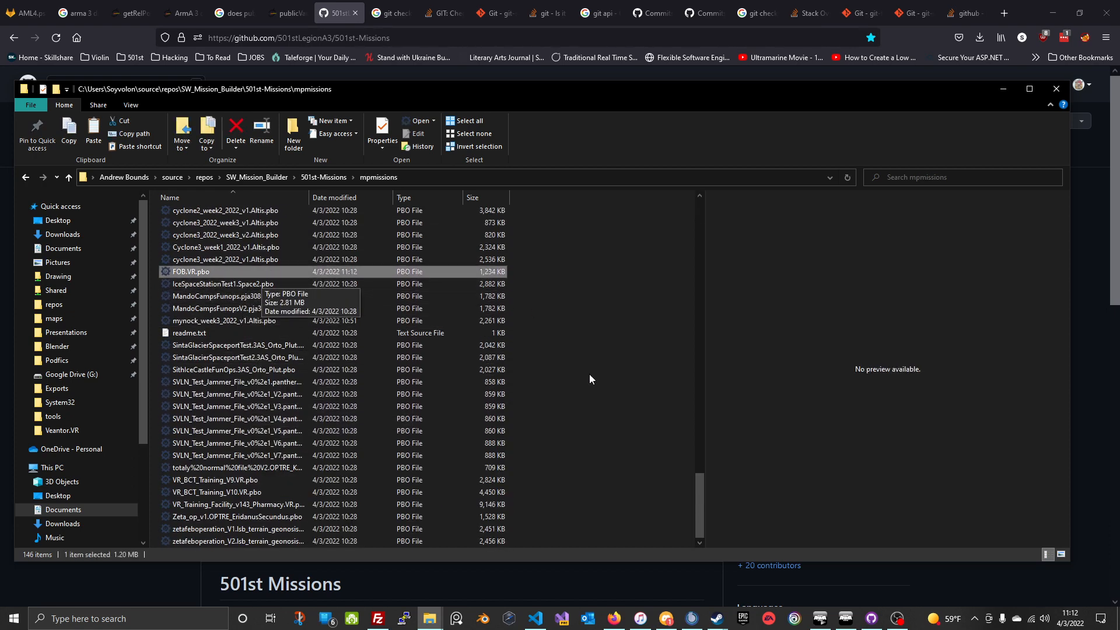
key("Delete")
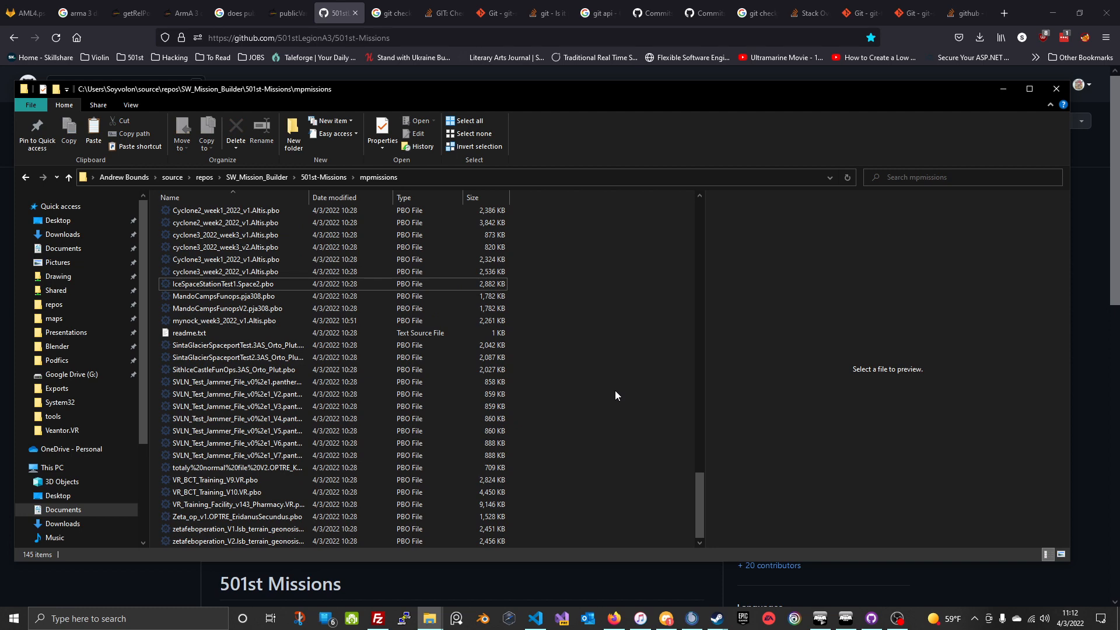
- Return to GitHub Desktop, commit the FOB.VR.pbo deletion to master with the summary "Deleted test file.", and push it to origin
left_click(992, 90)
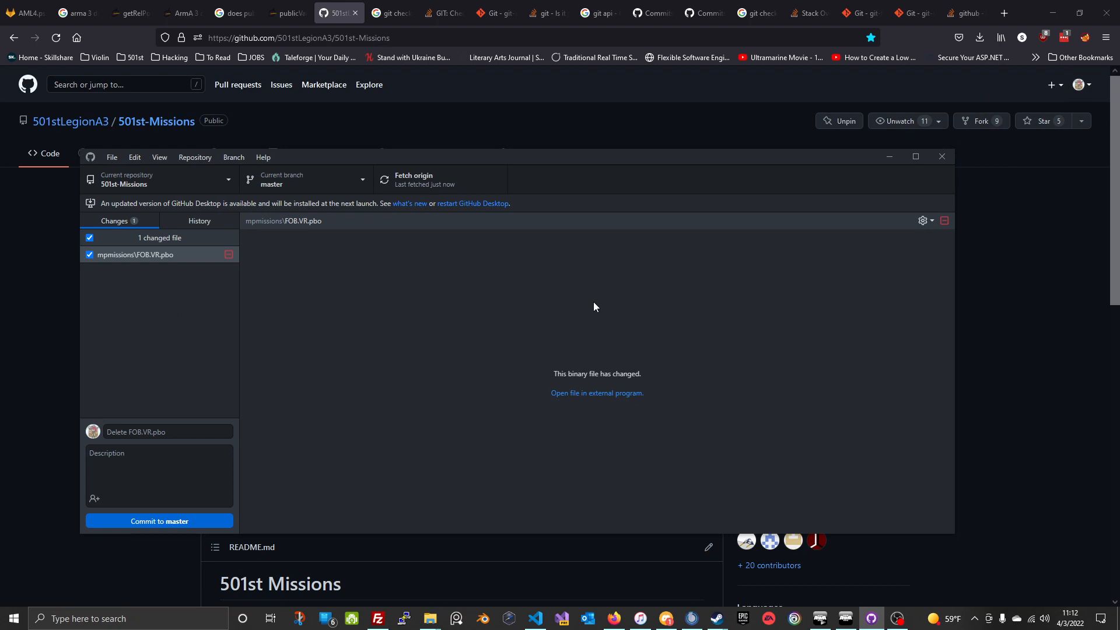
left_click(150, 435)
type("Deleted")
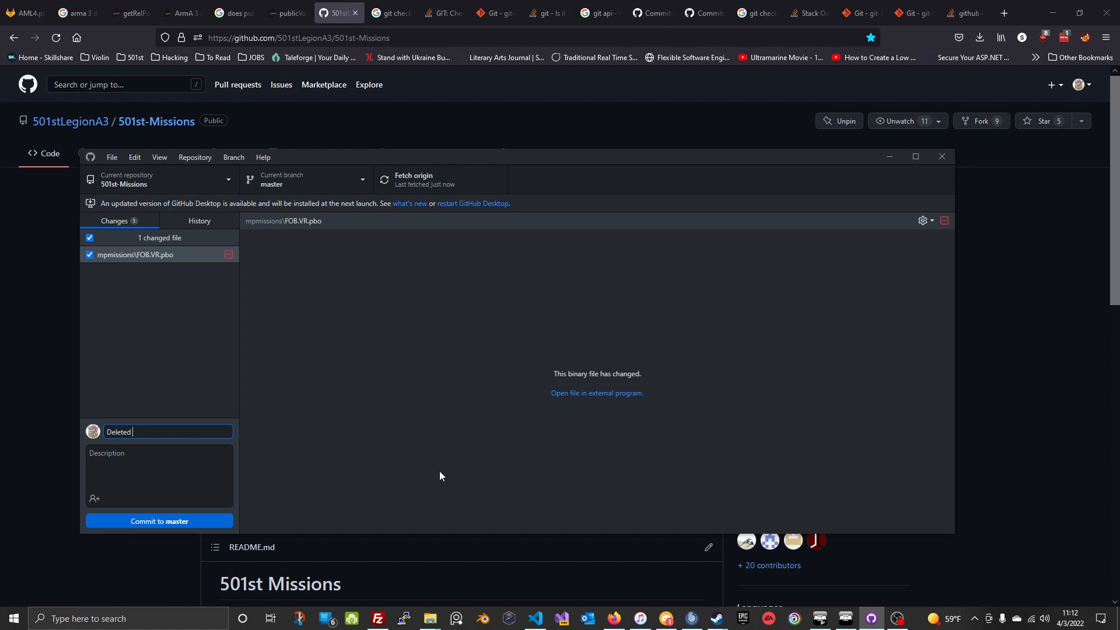
type("test file.")
left_click(205, 522)
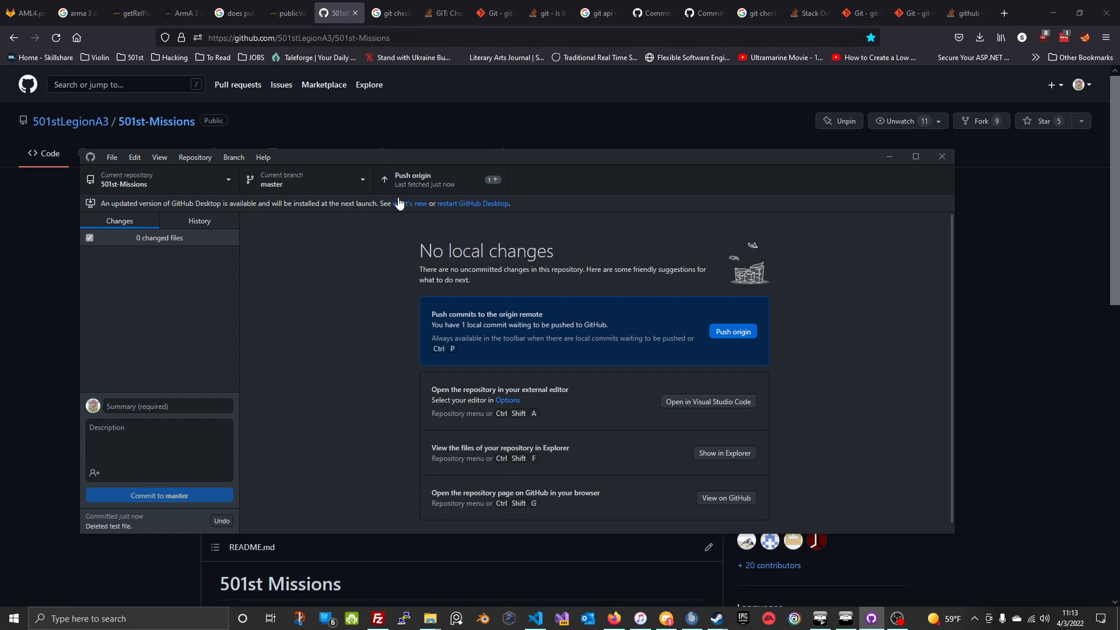
left_click(407, 182)
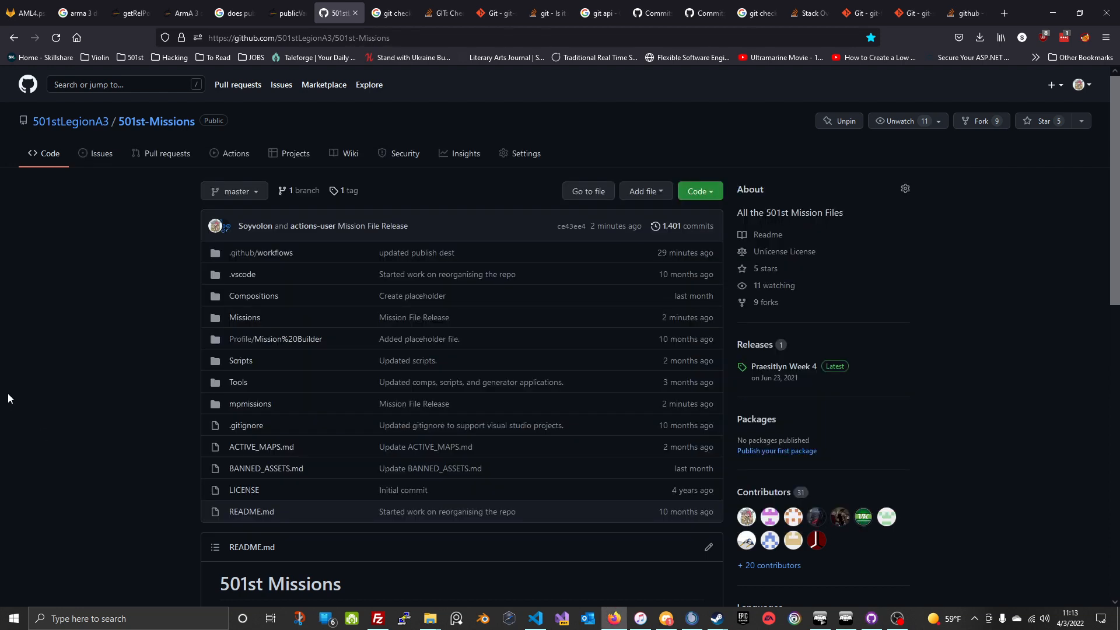
- Switch to the browser, check the mpmissions folder on GitHub for the removal of FOB.VR.pbo, and return to the repository root
left_click(8, 393)
left_click(259, 404)
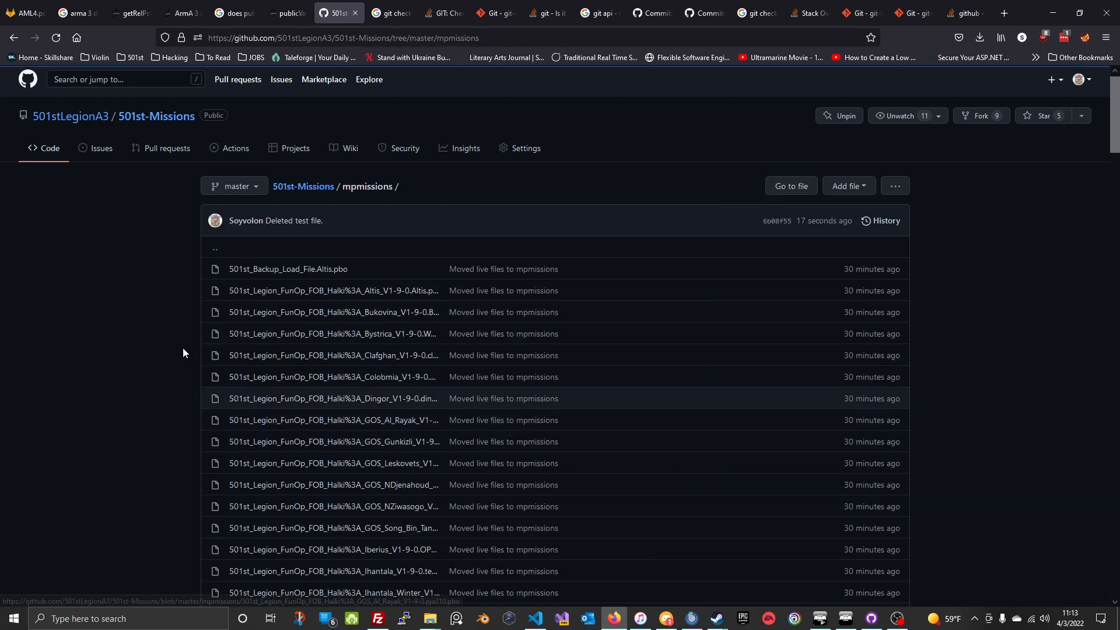
scroll(183, 348, "down", 10)
scroll(185, 348, "down", 8)
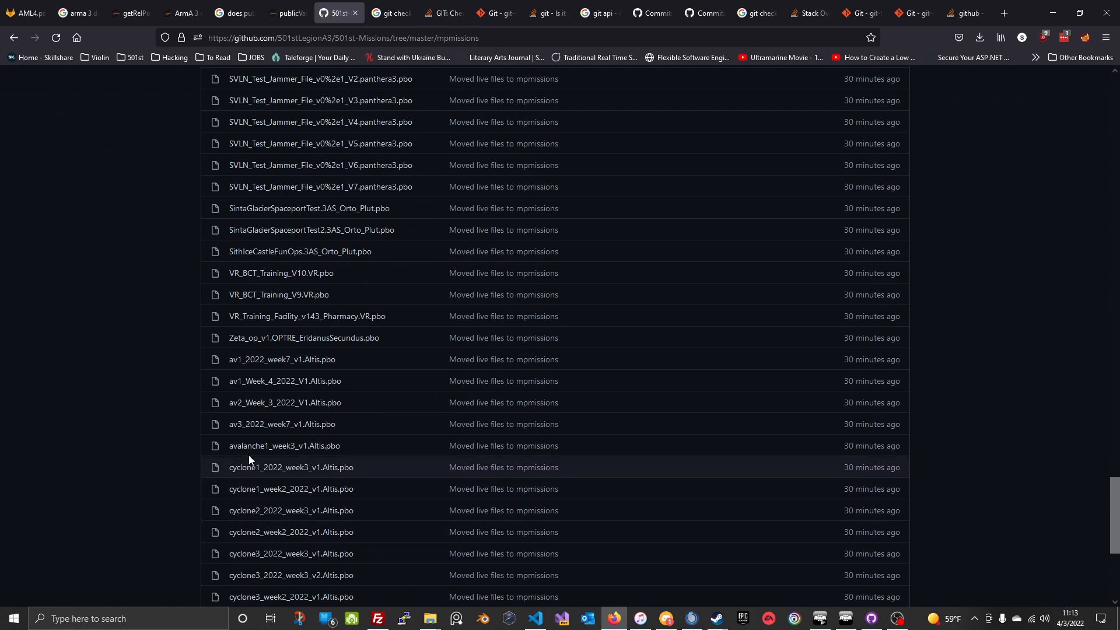
scroll(236, 418, "up", 3)
scroll(155, 437, "down", 8)
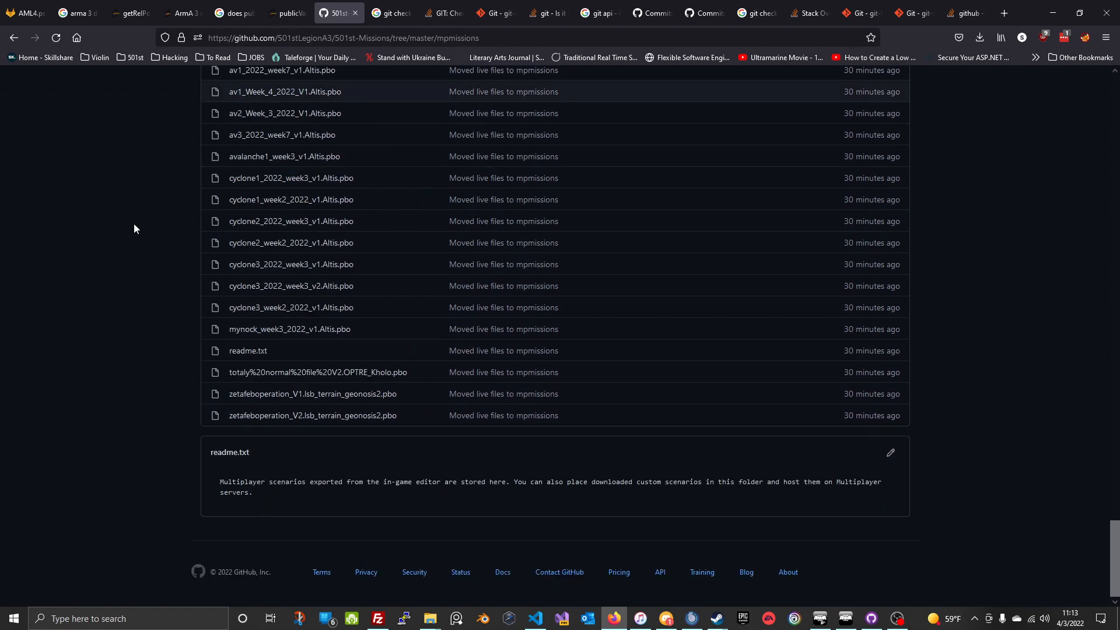
scroll(114, 386, "up", 17)
scroll(115, 391, "up", 20)
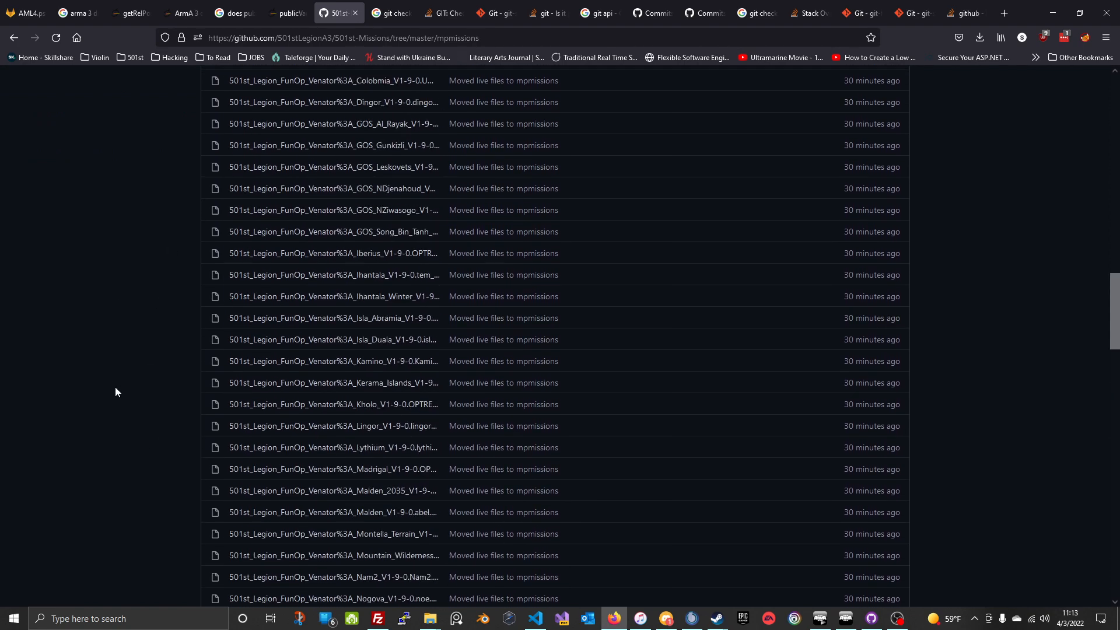
scroll(114, 394, "up", 4)
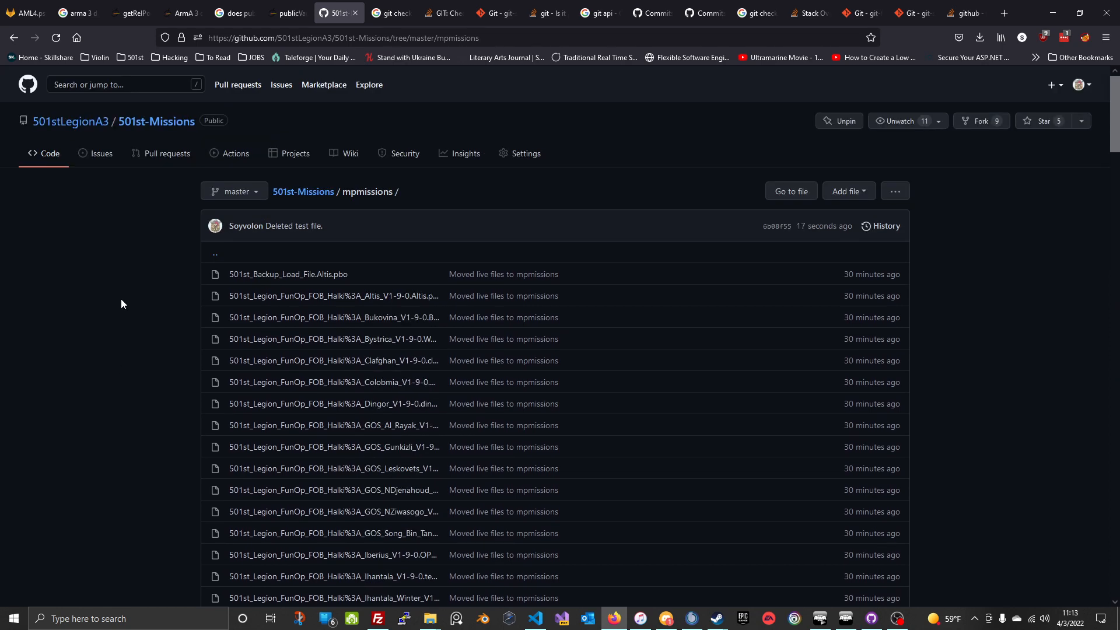
left_click(46, 163)
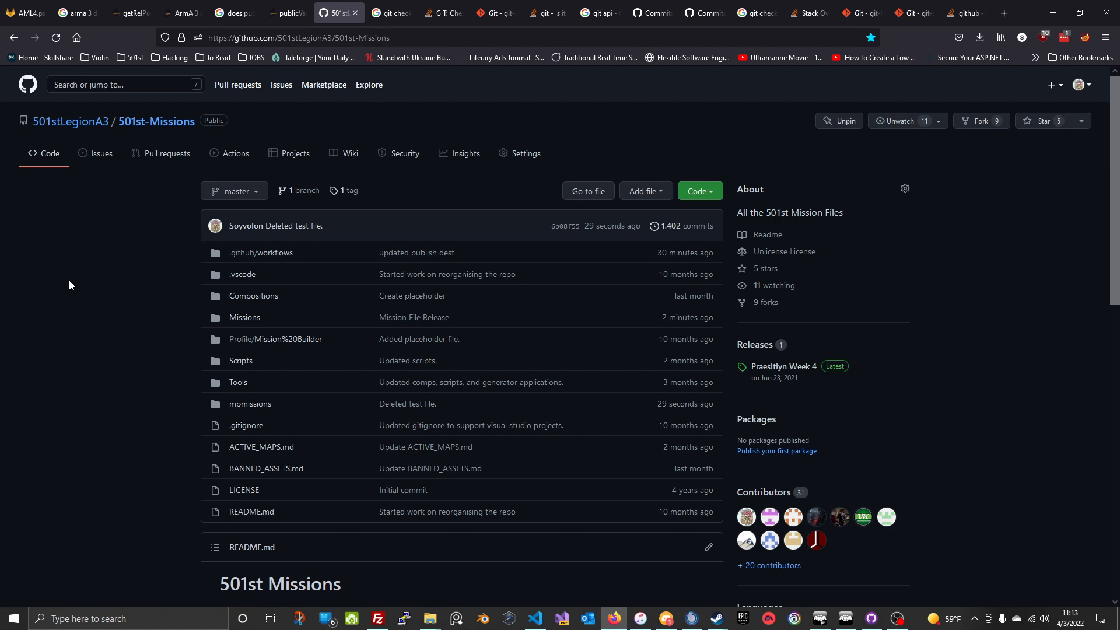
left_click(897, 618)
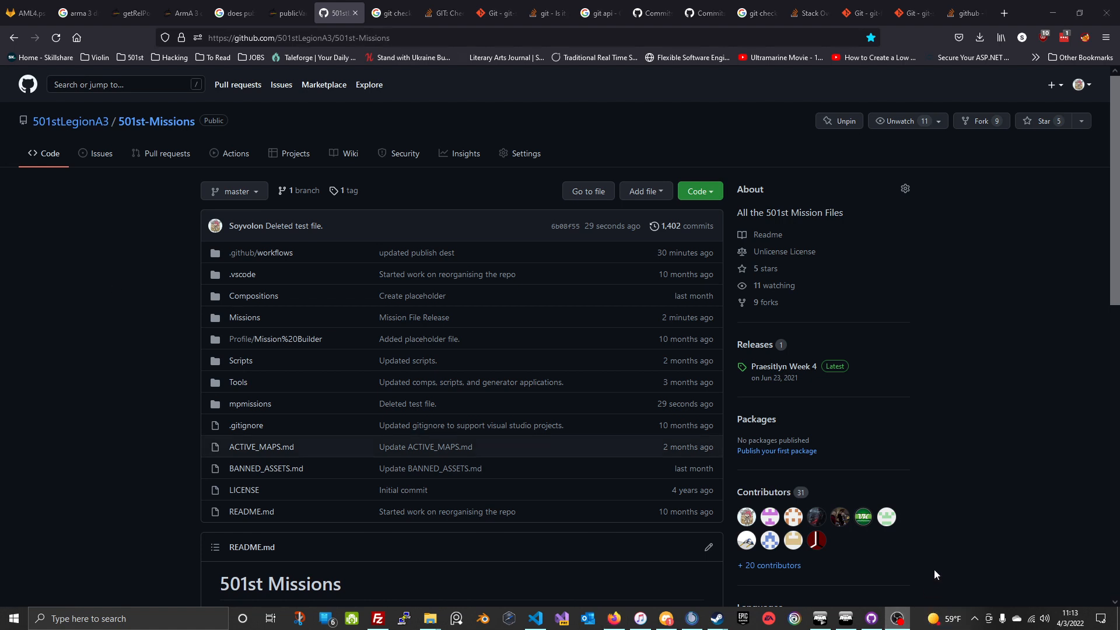